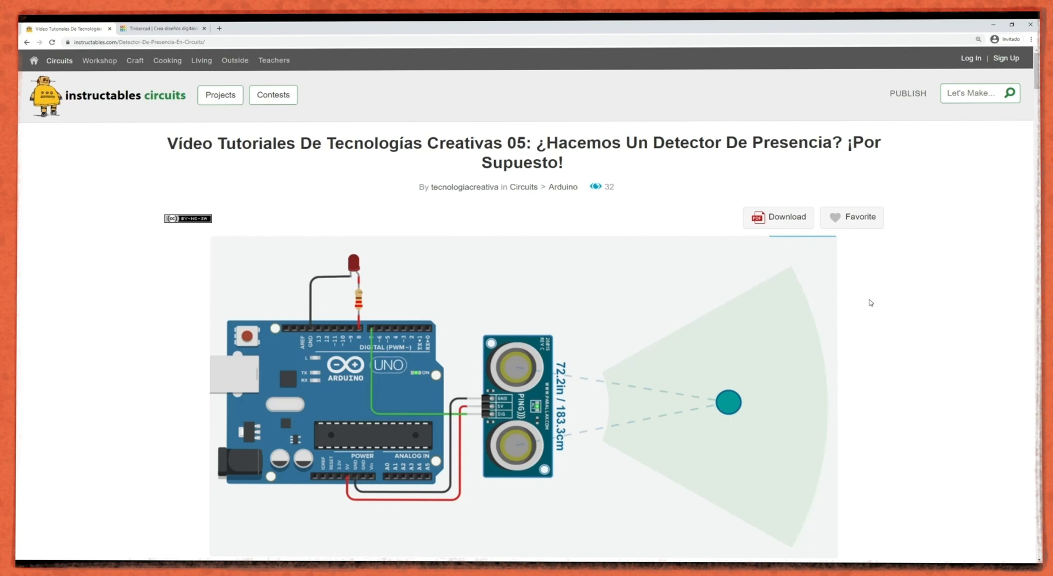
Review the Instructables tutorial on the presence detector, from the finished circuit through the component list to the wiring section.
scroll(871, 302, "down", 15)
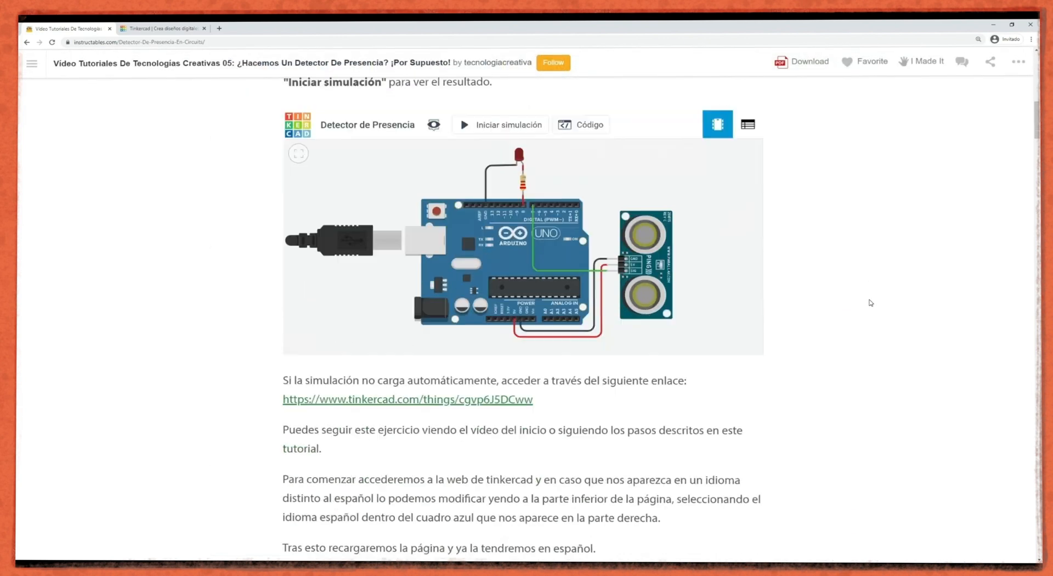
scroll(870, 302, "down", 15)
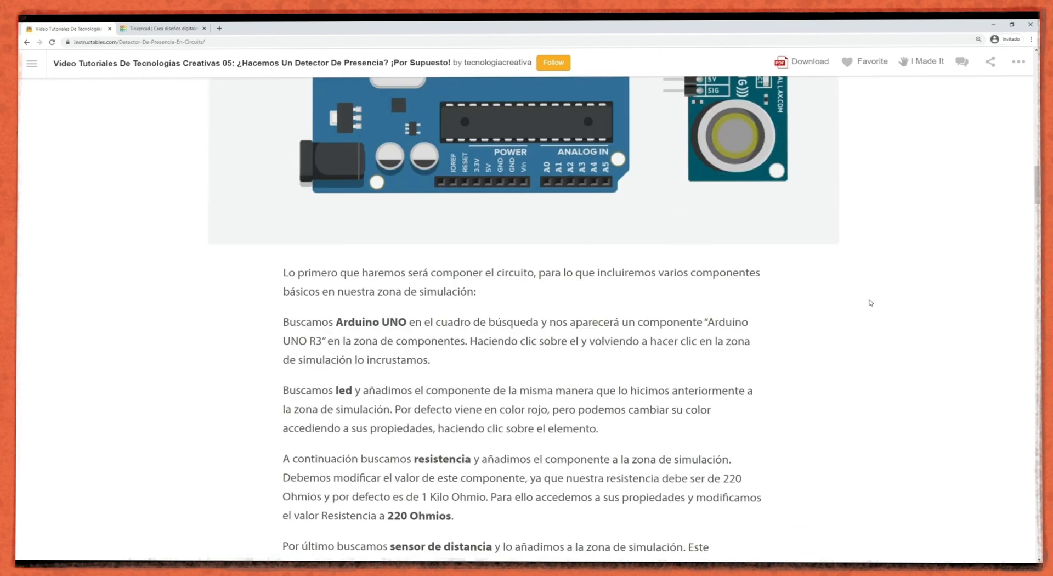
scroll(871, 302, "down", 6)
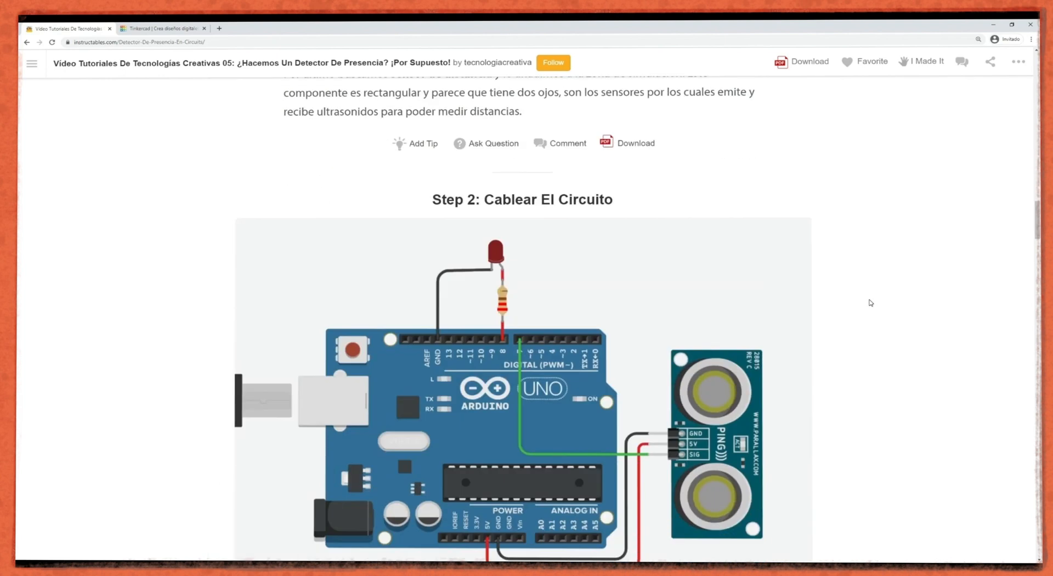
scroll(871, 302, "up", 10)
scroll(871, 302, "up", 12)
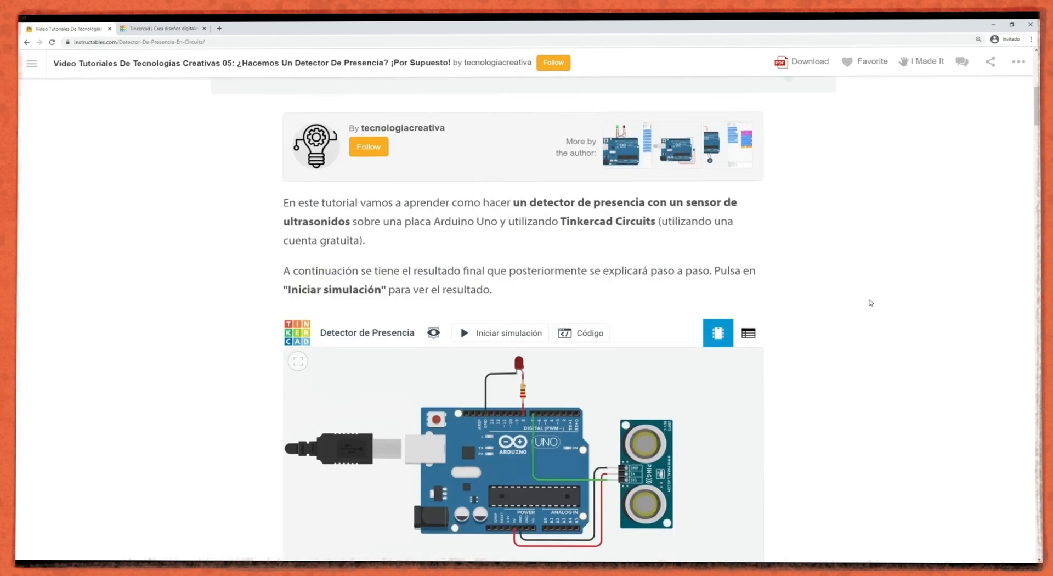
scroll(871, 302, "up", 12)
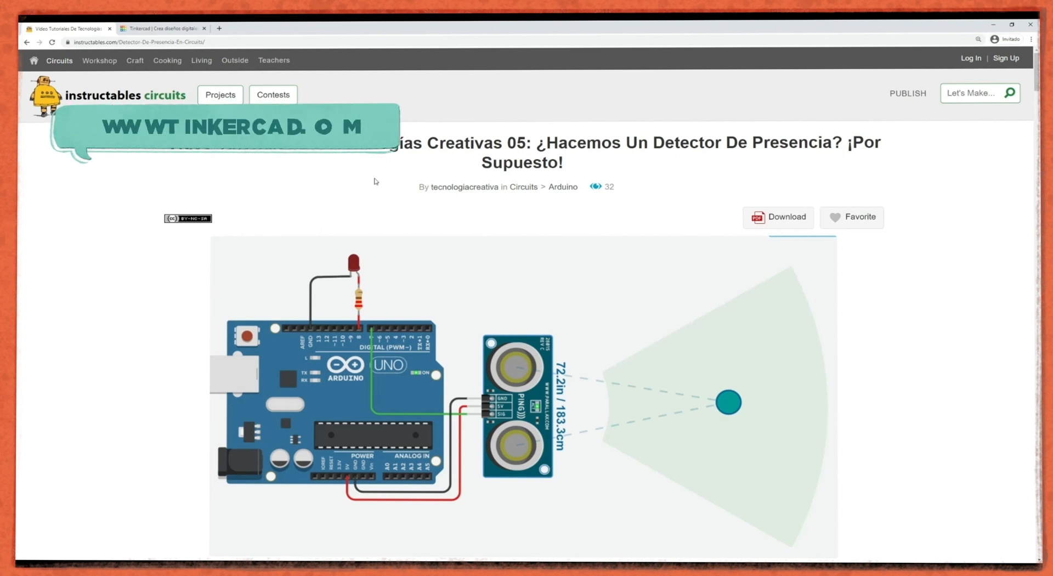
Switch to the Tinkercad website and choose Español as the site language.
left_click(178, 33)
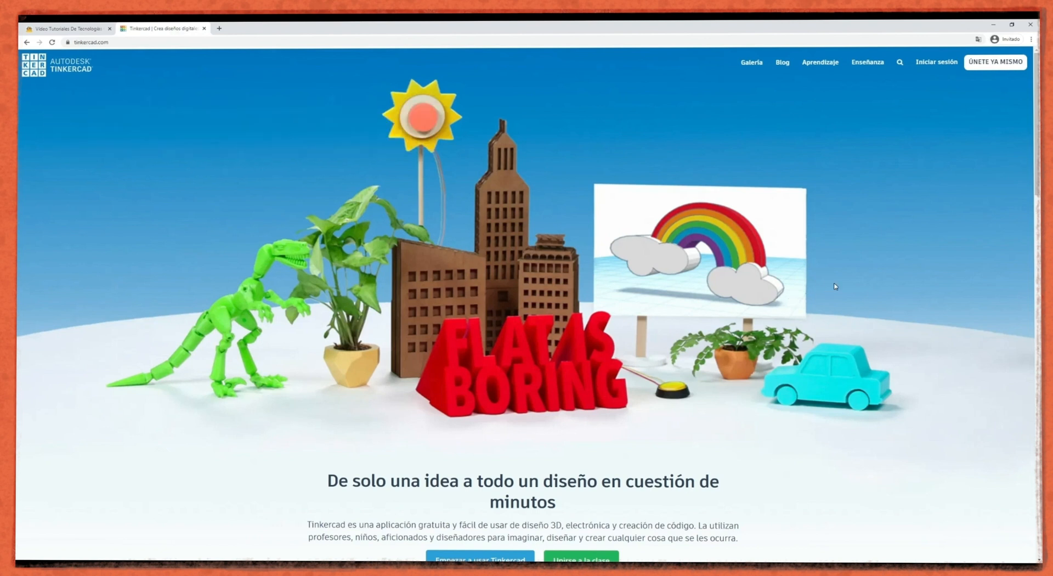
scroll(835, 286, "down", 20)
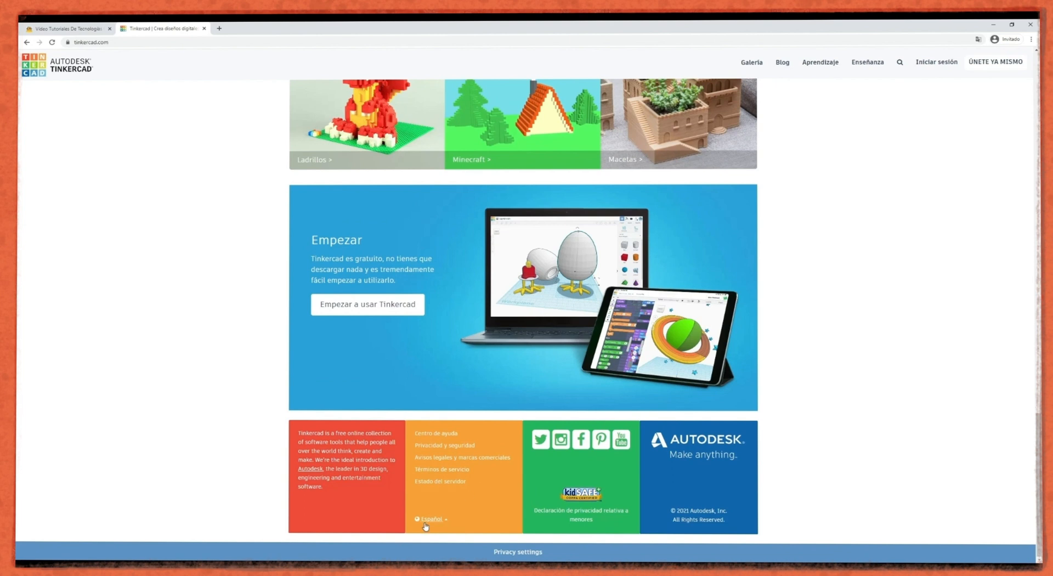
left_click(426, 519)
left_click(451, 340)
key("Home")
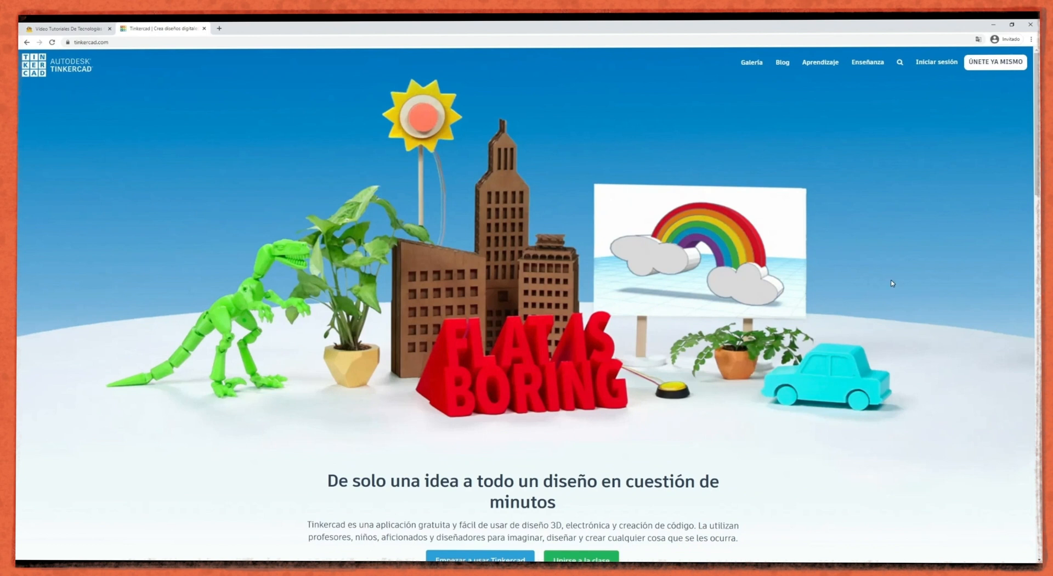
Sign in to the account and create a new circuit among the circuit designs.
left_click(930, 64)
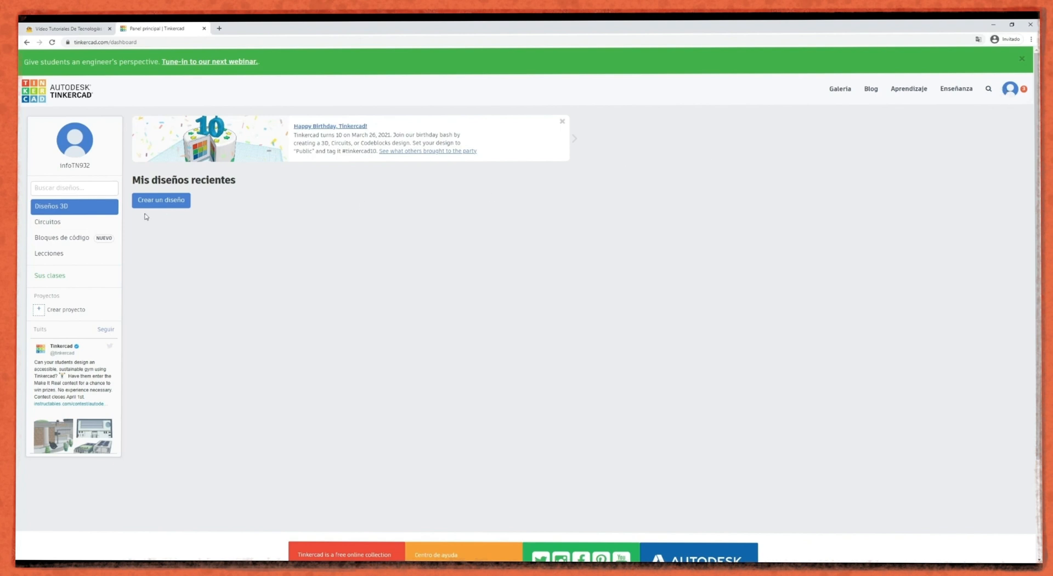
left_click(83, 222)
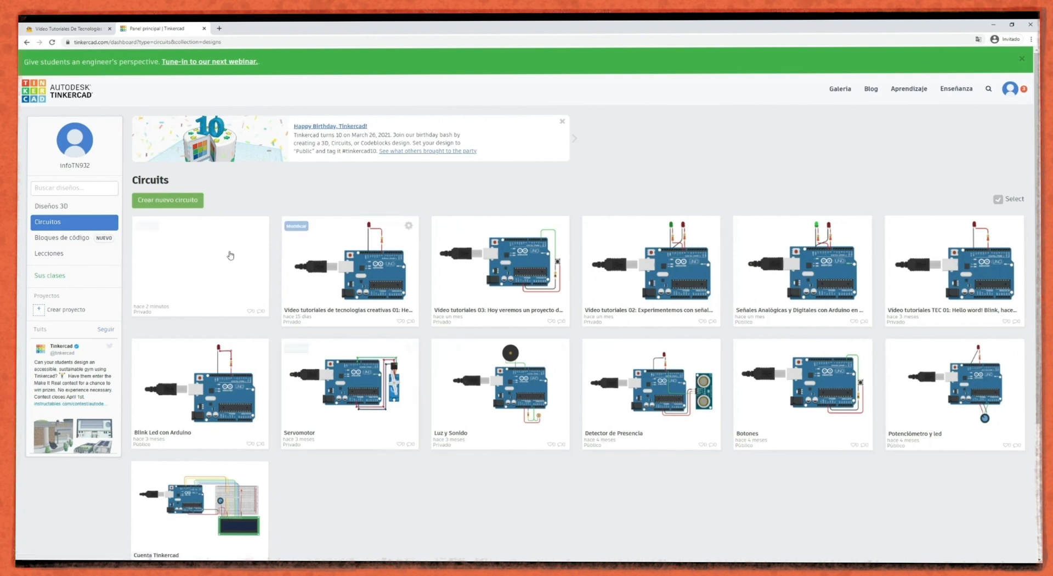
left_click(168, 200)
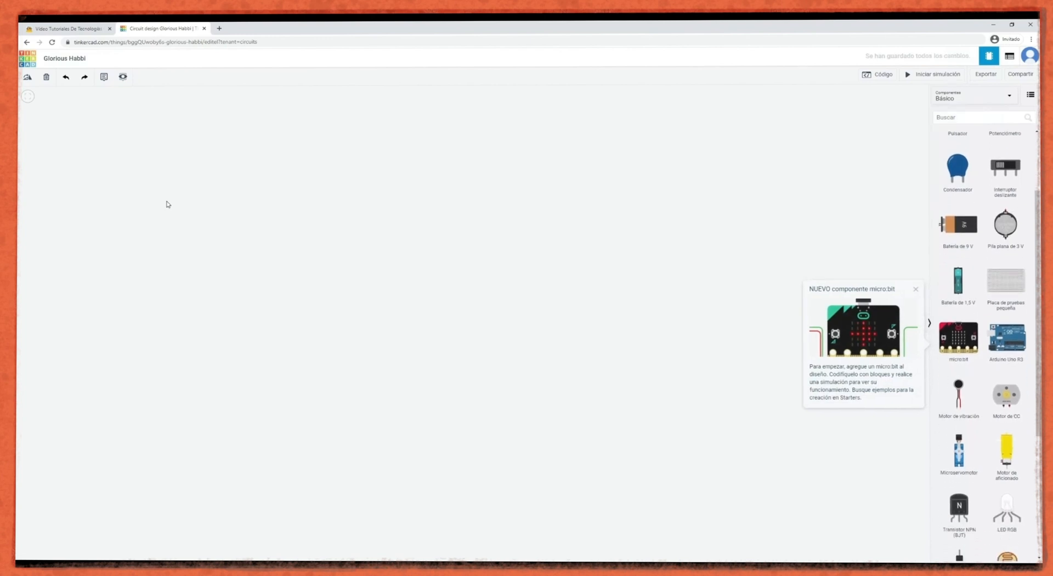
Rename the circuit "Vídeo Tutoriales De Tecnologías Creativas 05: ¿Hacemos Un Detector De Presencia? ¡Por Supuesto!".
left_click(67, 61)
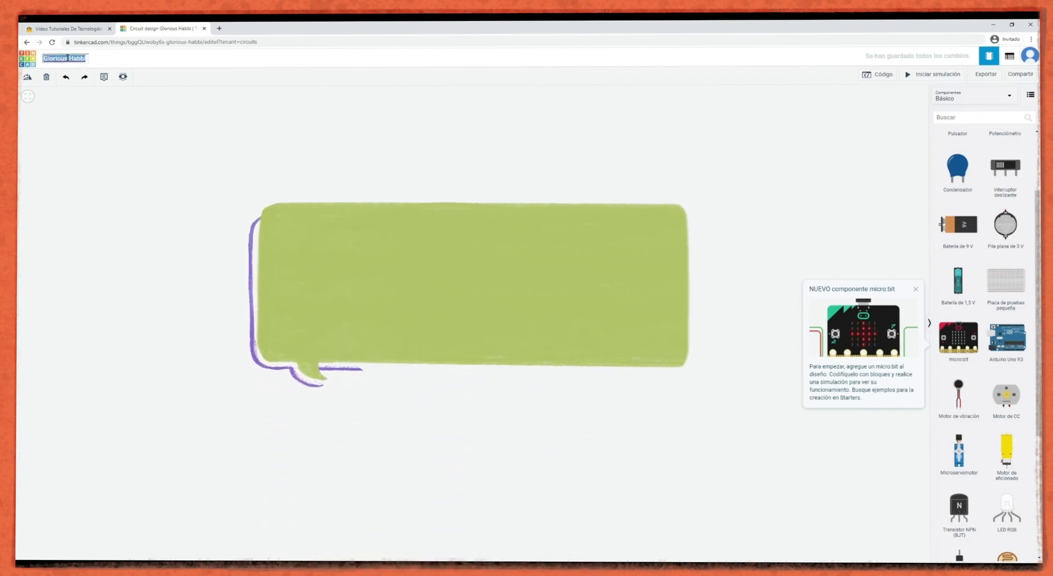
key("ctrl+v")
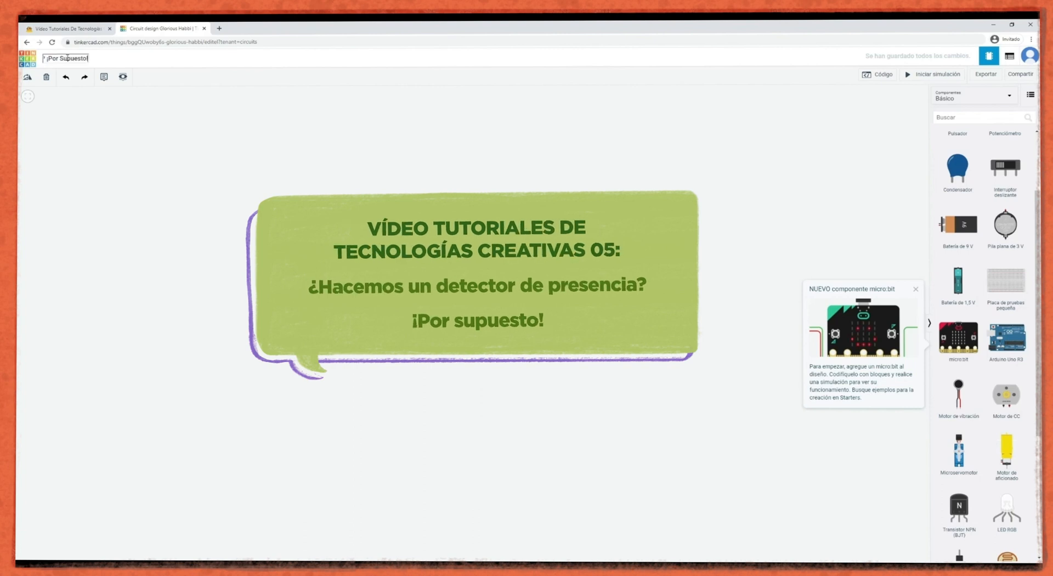
key("Left")
key("Left")
key("Left")
key("Left")
key("Left")
key("Left")
key("Left")
key("Left")
key("Left")
key("Left")
key("Left")
key("Left")
key("Left")
key("Left")
key("Left")
key("Left")
key("Left")
key("Left")
key("Left")
key("Left")
key("Left")
key("Left")
key("Left")
key("Left")
key("Left")
key("Left")
key("Left")
key("Left")
key("Left")
key("Left")
key("Left")
key("Left")
key("Left")
key("Left")
key("Left")
key("Left")
key("Left")
key("Left")
key("Left")
key("Left")
key("Return")
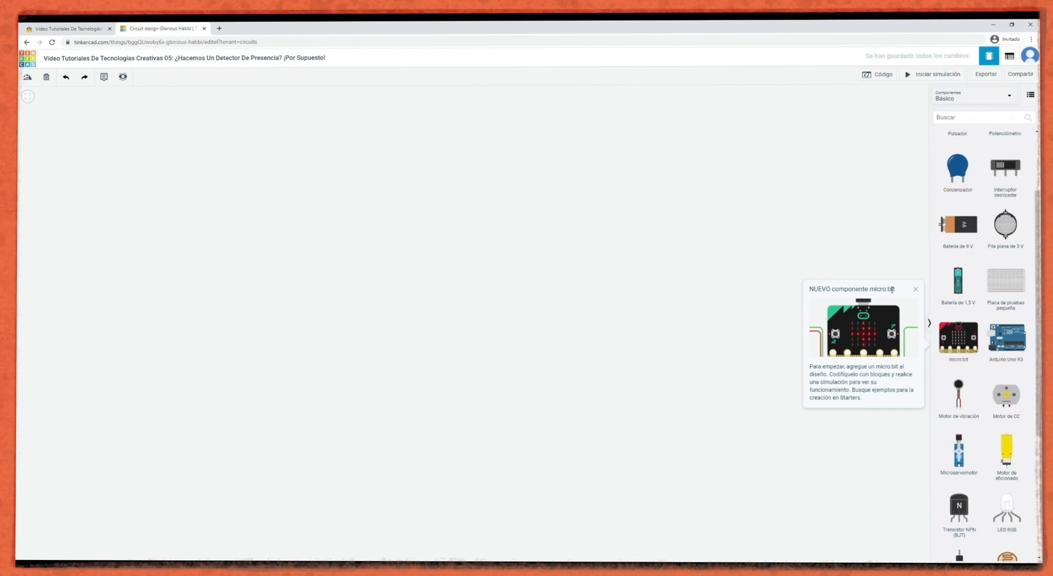
Dismiss the micro:bit notice, find "arduino uno" and place an Arduino Uno R3 in the lower part of the workspace.
left_click(916, 289)
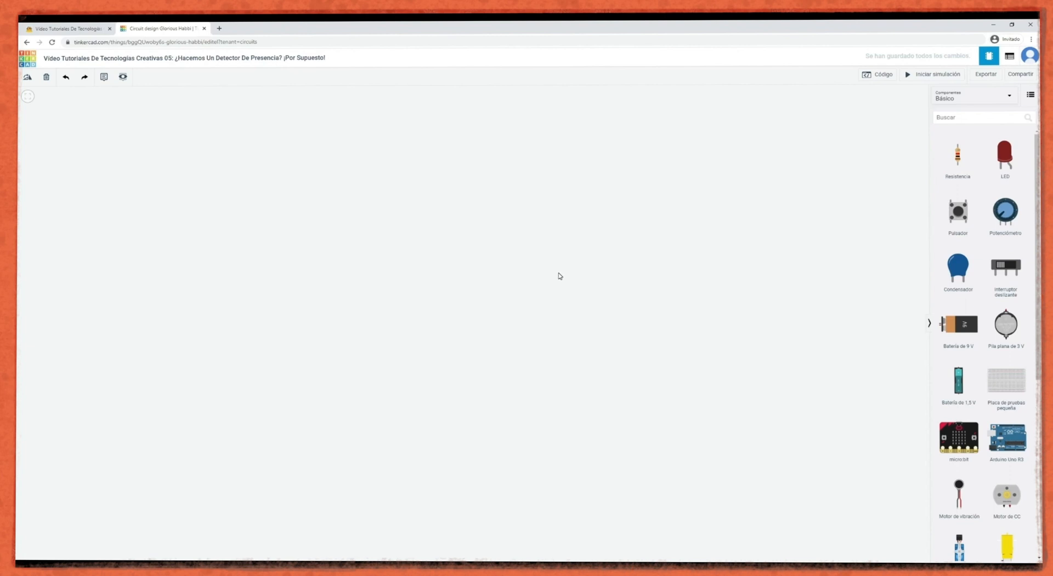
left_click(961, 117)
type("ardu")
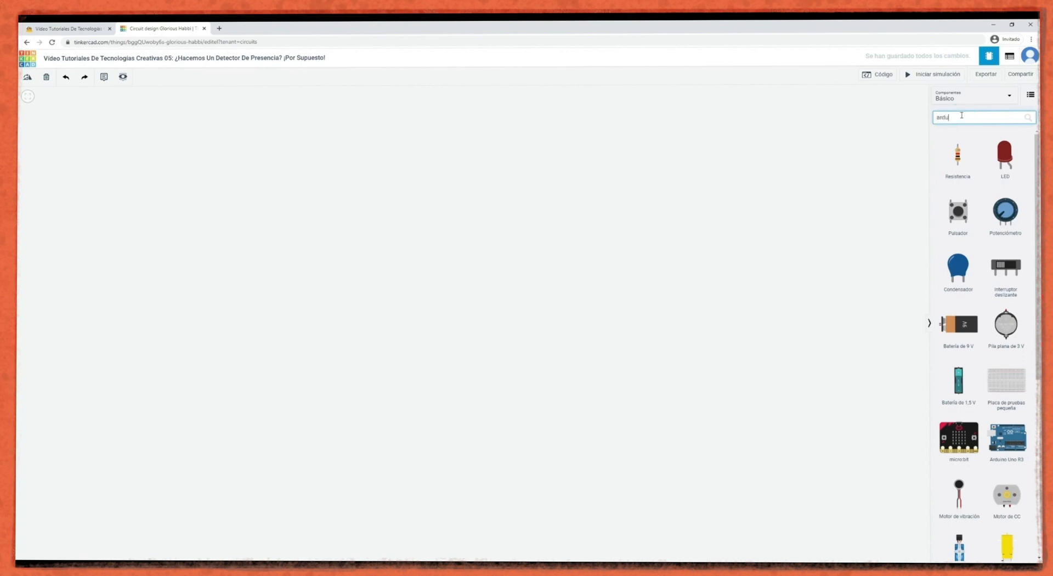
type("ino un")
left_click_drag(961, 155, 401, 383)
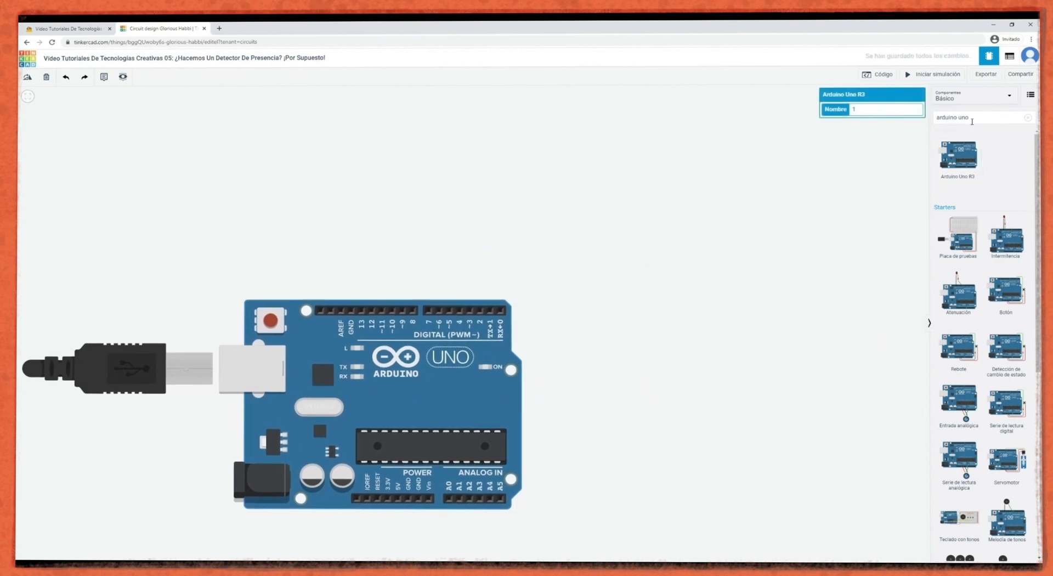
Search the components for "led" and place a red LED above the Arduino board.
left_click(1029, 119)
left_click(978, 117)
type("led")
left_click_drag(957, 159, 406, 211)
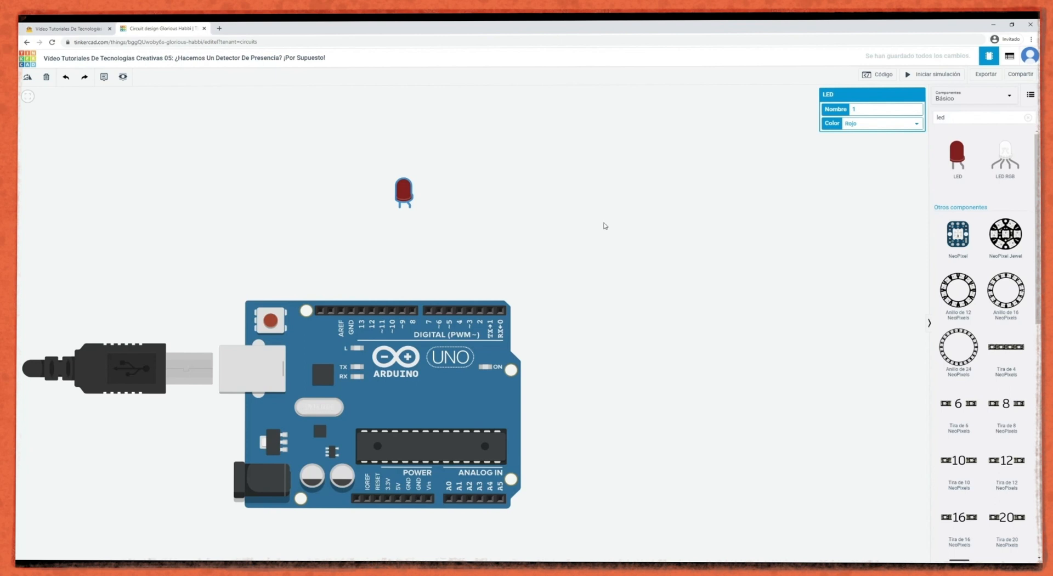
Search the components for "resistencia" and place a resistor vertically between the LED and the Arduino.
left_click(964, 119)
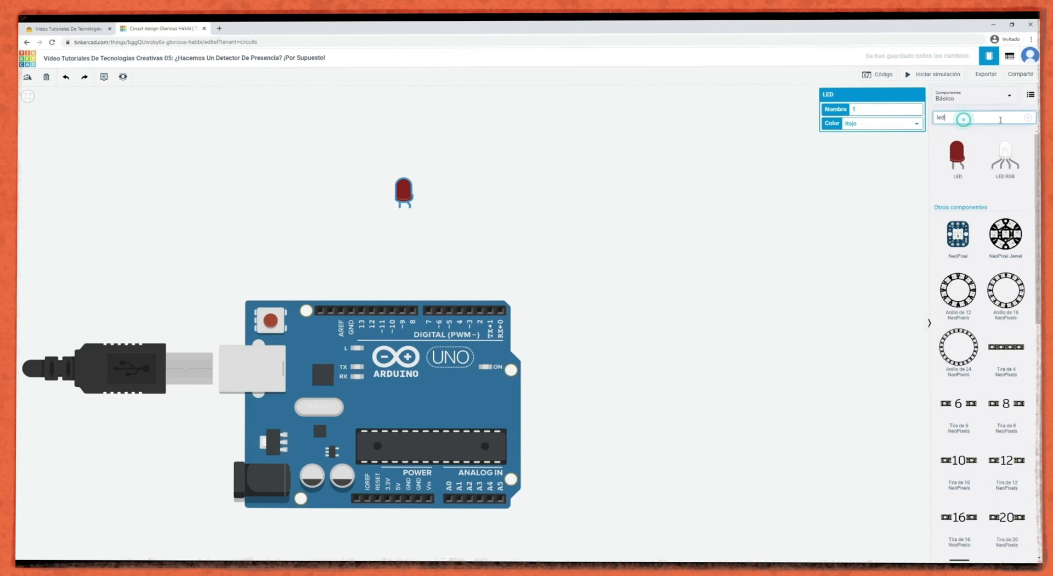
left_click(1029, 117)
left_click(980, 119)
type("resistencia")
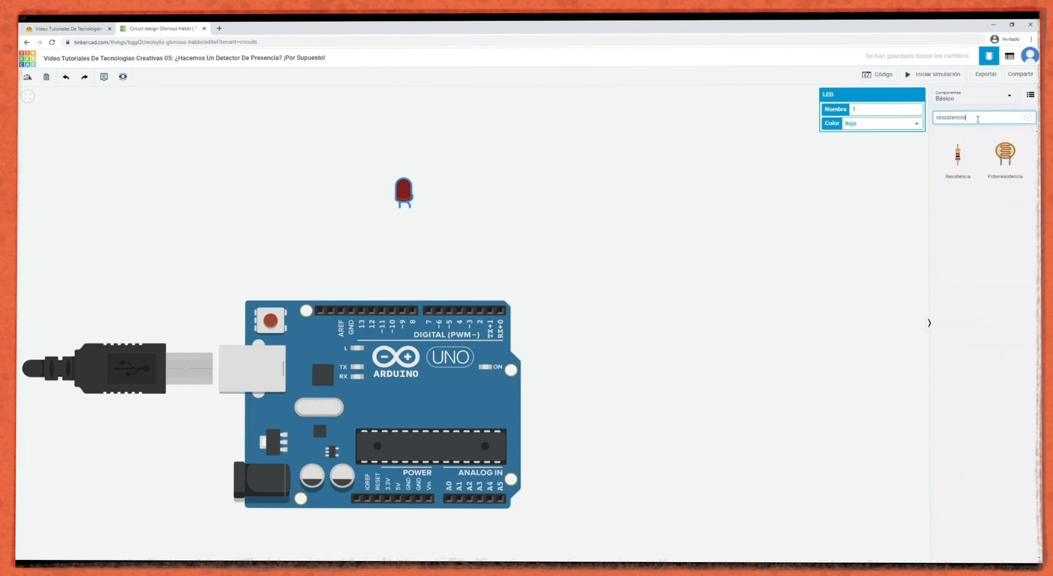
left_click_drag(955, 155, 413, 258)
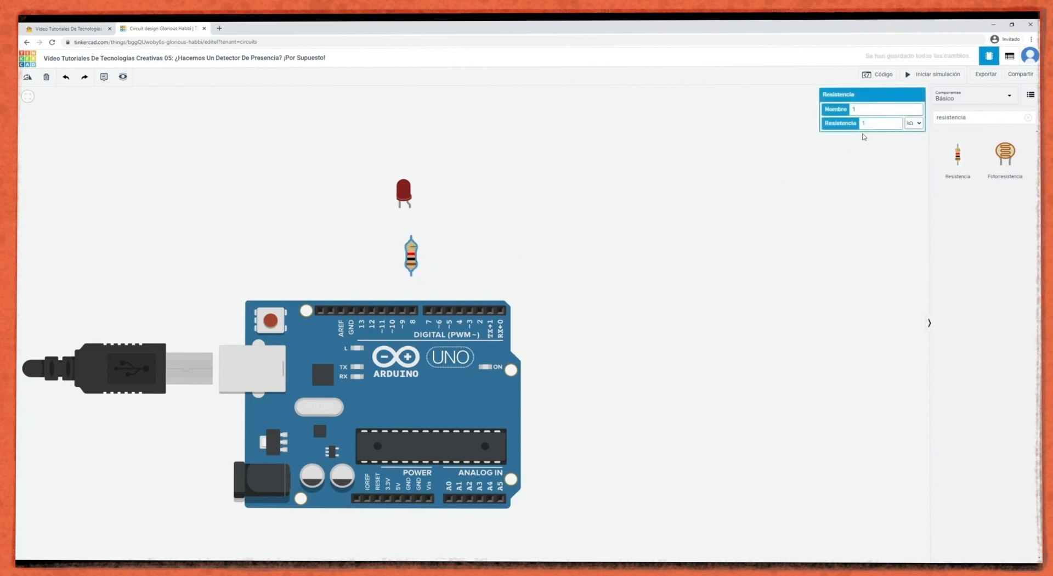
Set the resistor's value to 220 Ω.
double_click(869, 123)
type("220")
left_click(913, 123)
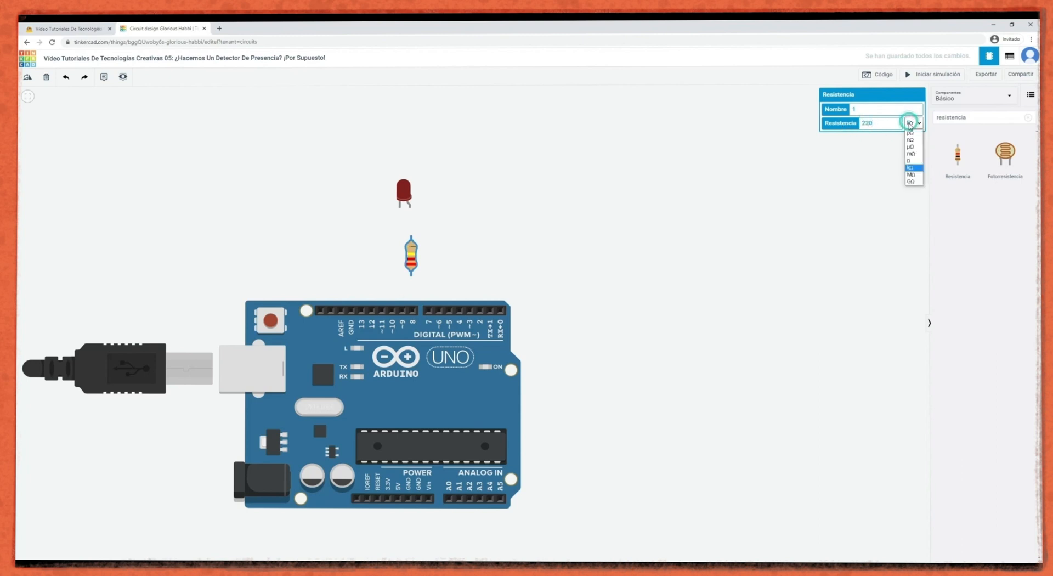
left_click(911, 162)
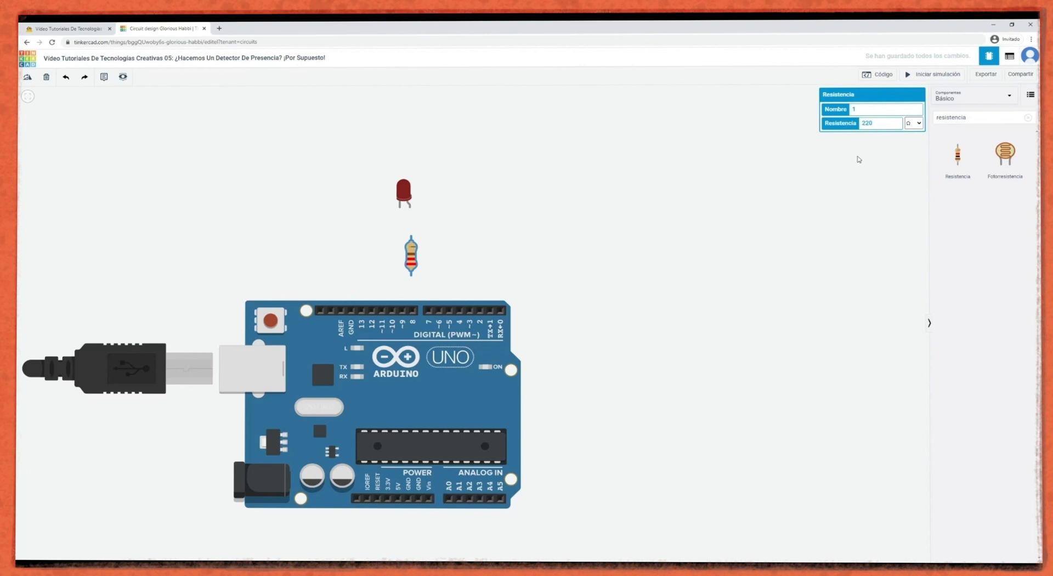
left_click(803, 184)
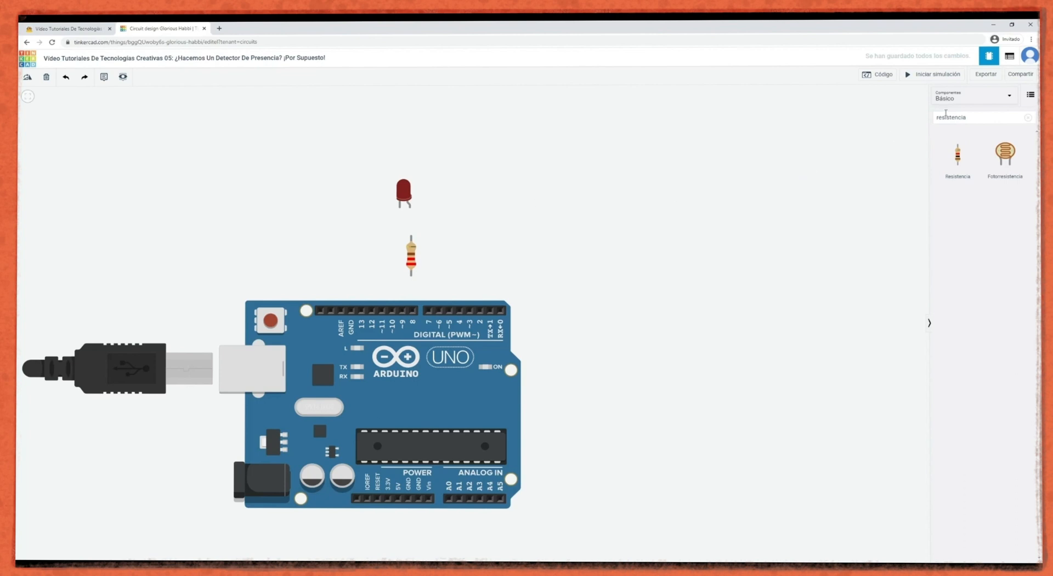
Search the components for "sensor de distancia" and place the three-pin PING ultrasonic distance sensor beside the Arduino.
left_click(1028, 117)
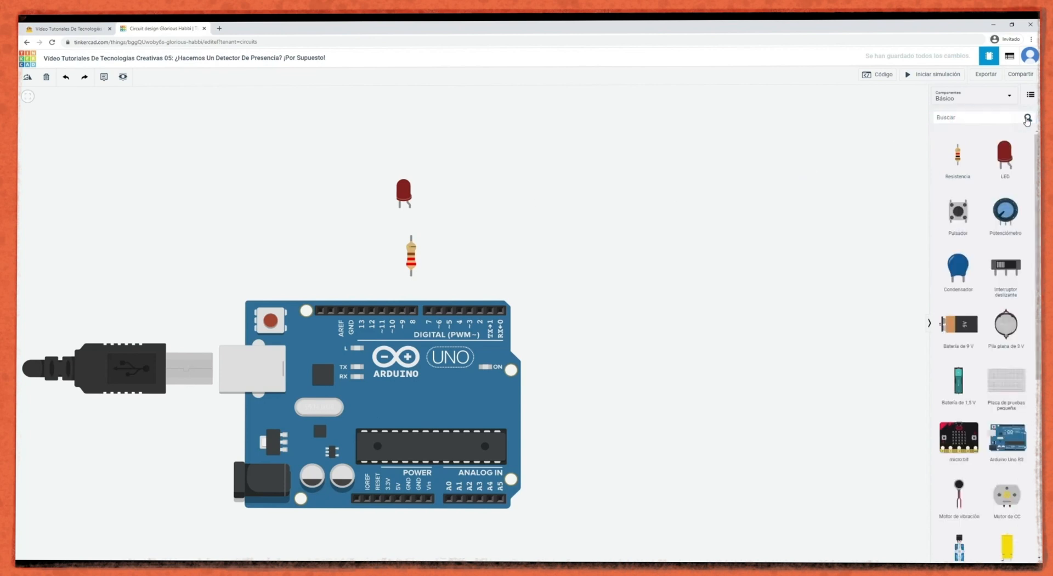
key("s")
left_click(995, 118)
type("sensor")
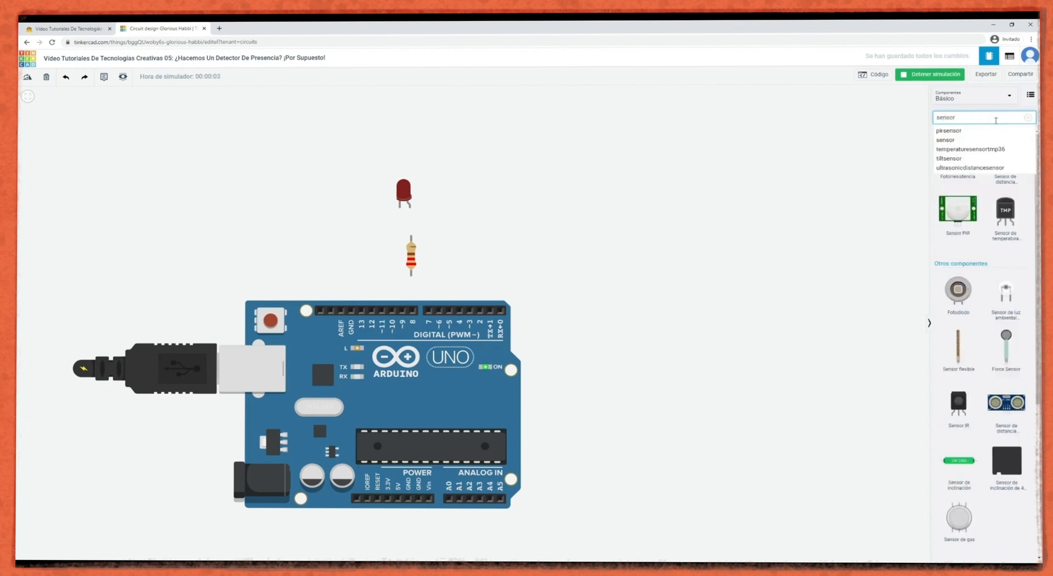
type(" de distancia")
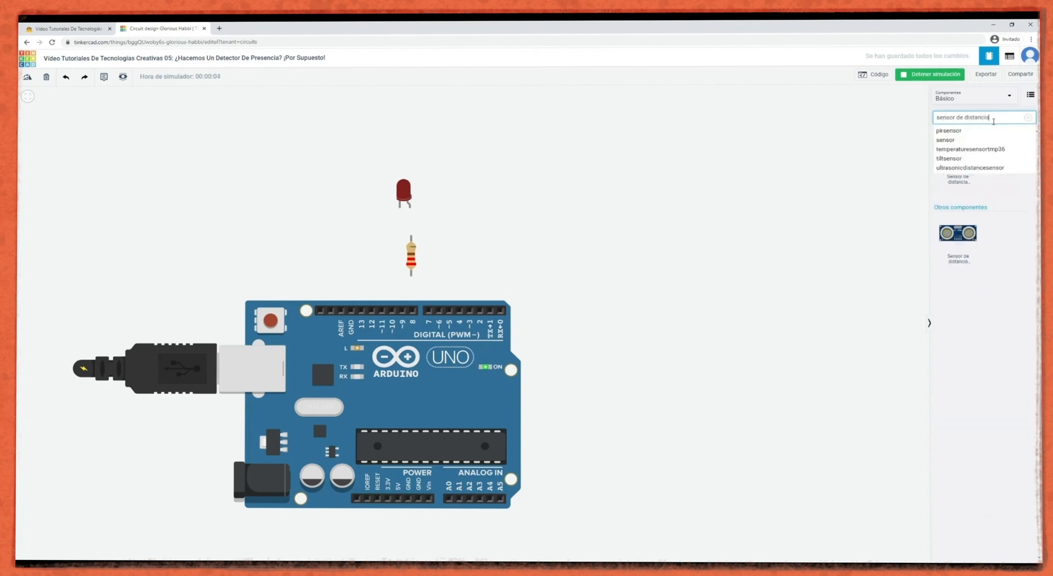
left_click_drag(972, 148, 652, 375)
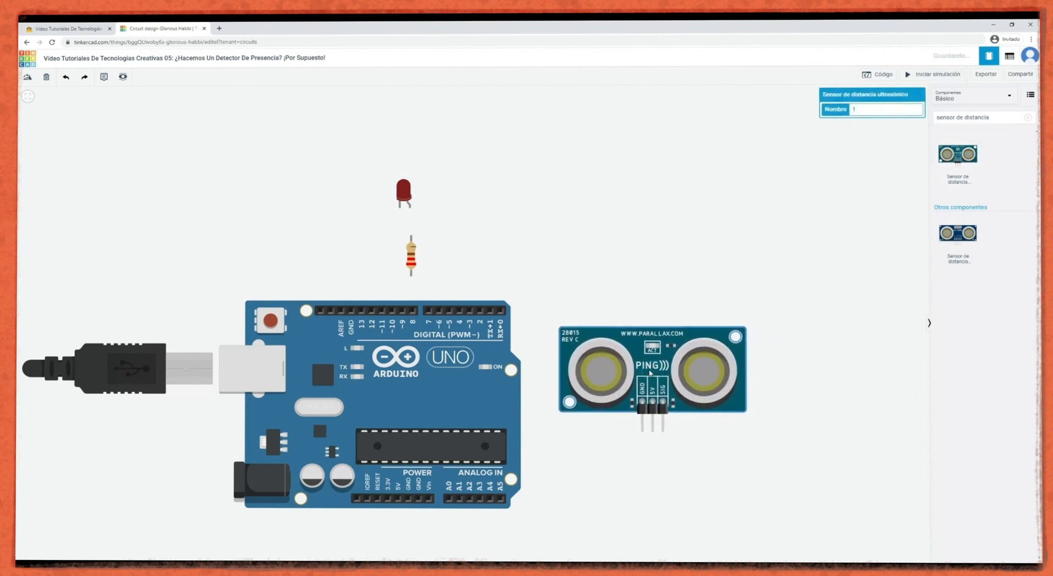
Rotate the distance sensor a quarter turn so its pins face the Arduino, and move it slightly downward.
left_click(28, 79)
left_click(28, 79)
left_click(28, 78)
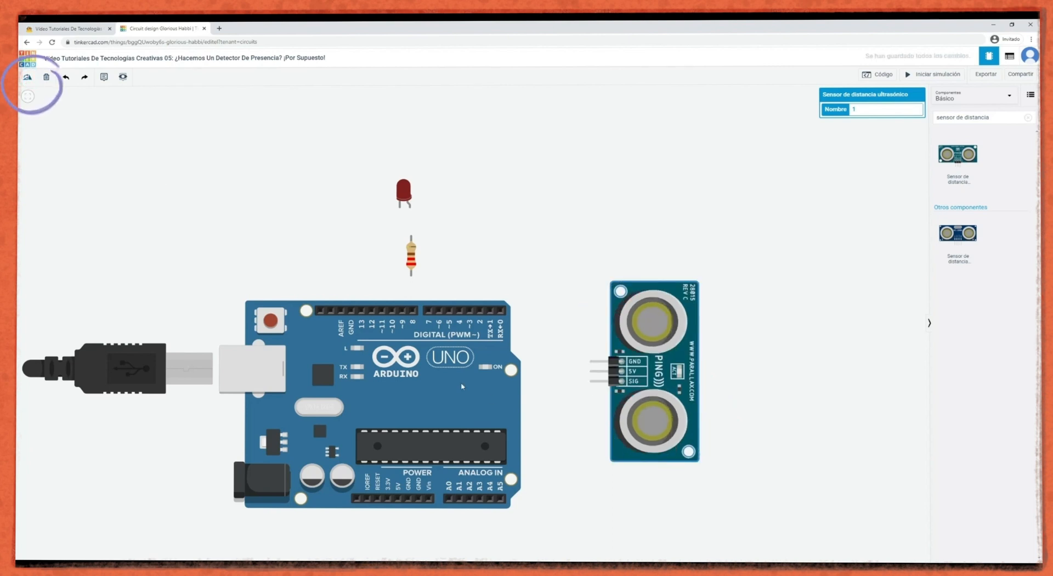
left_click_drag(672, 390, 662, 410)
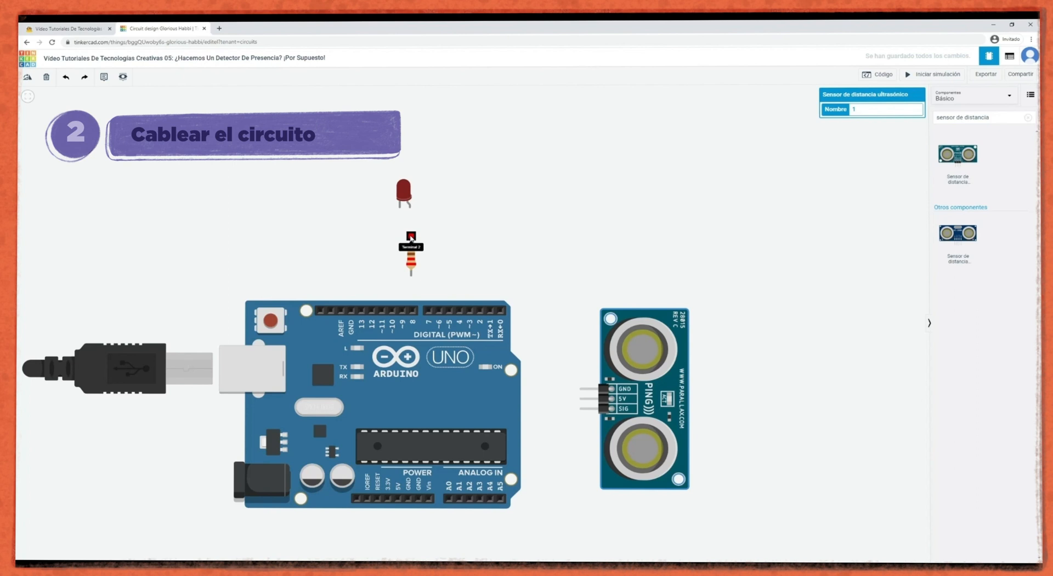
Wire the LED's anode to Terminal 2 of the resistor and line the LED up with the resistor.
left_click(411, 208)
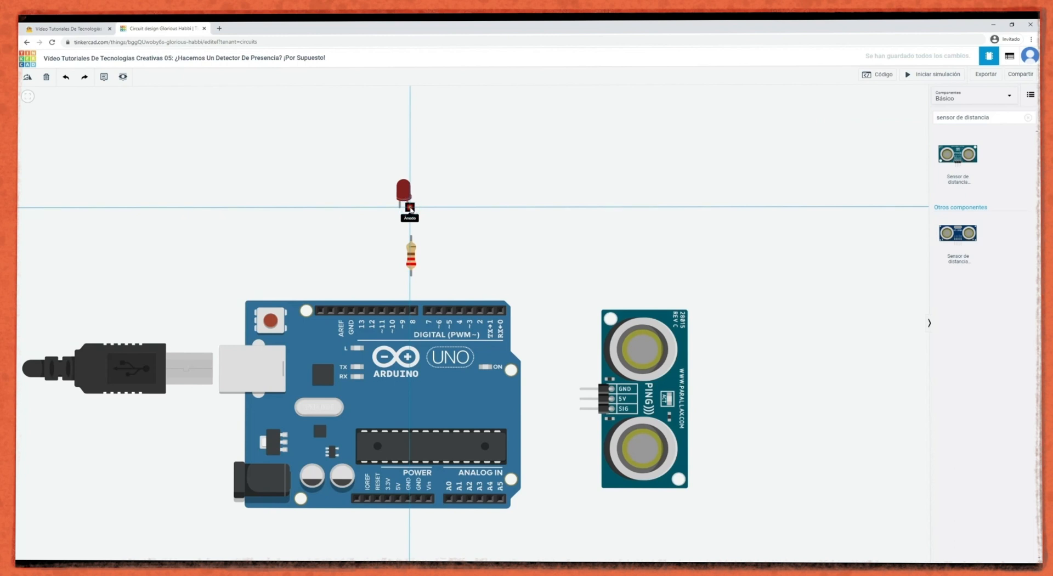
left_click(411, 236)
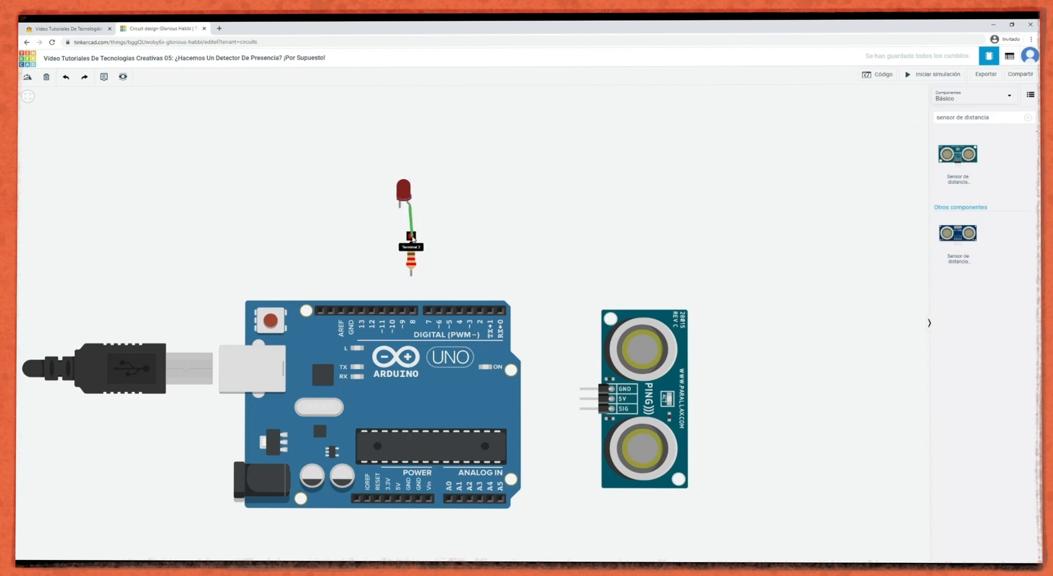
left_click(411, 237)
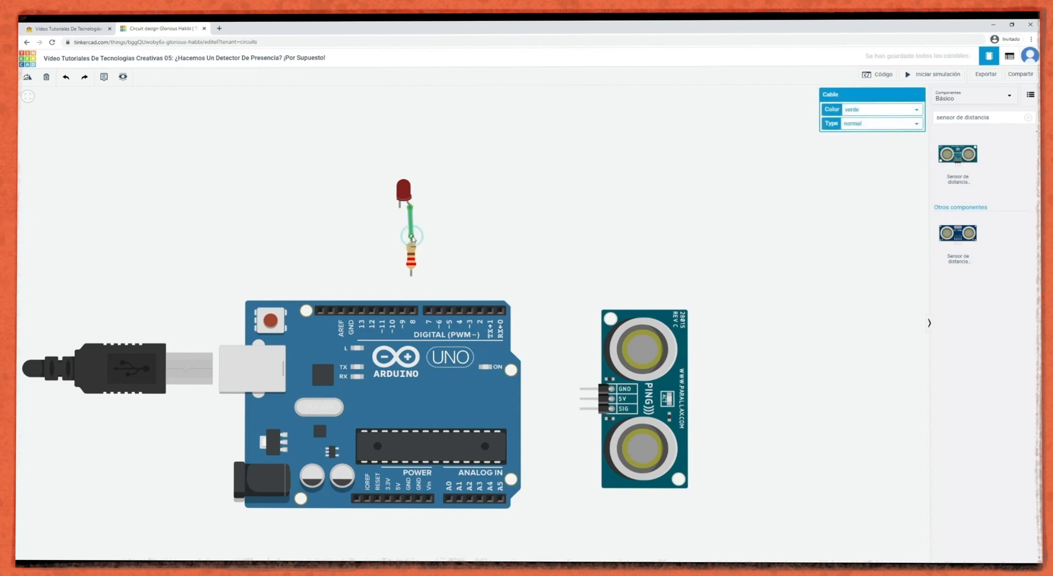
left_click(411, 257)
left_click(406, 193)
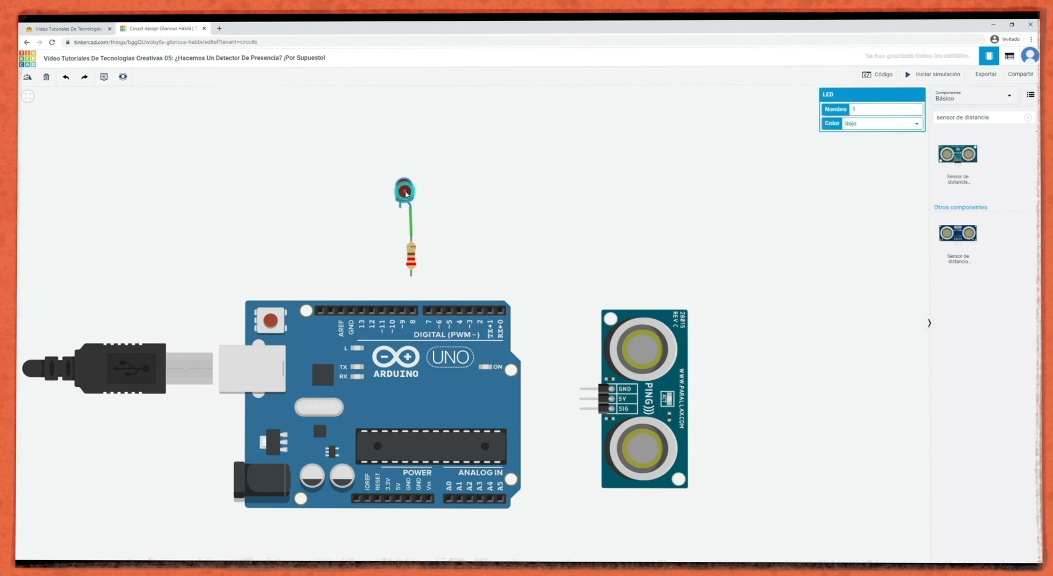
Change the colour of the wire between the LED and the resistor to red.
left_click(410, 227)
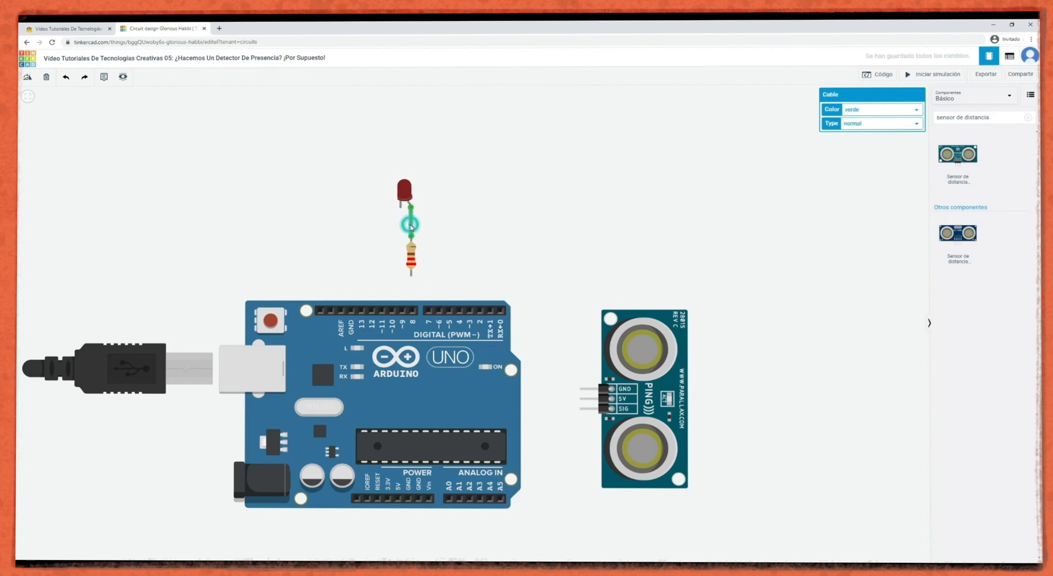
left_click(863, 111)
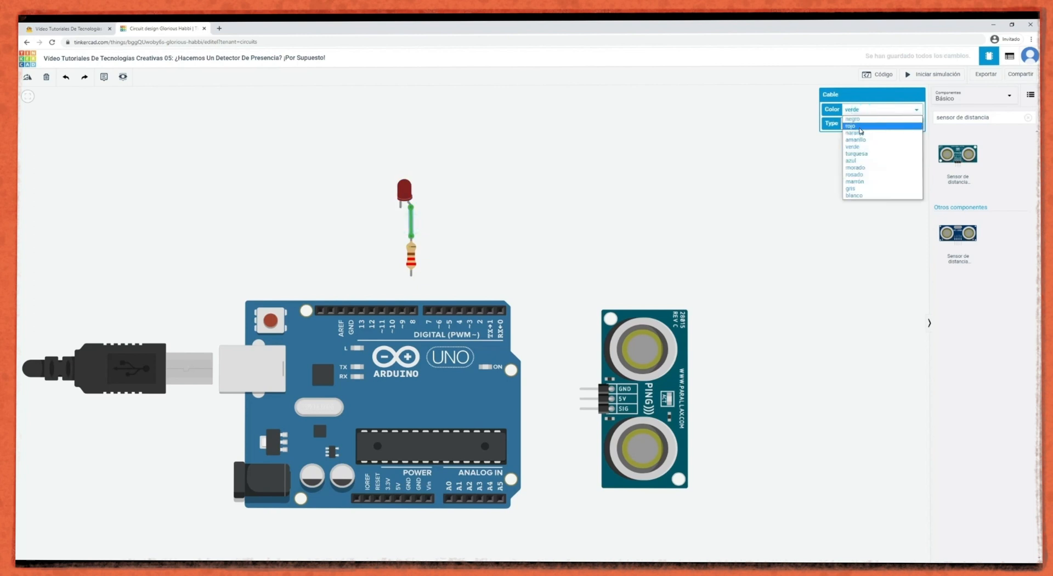
left_click(860, 127)
left_click(465, 253)
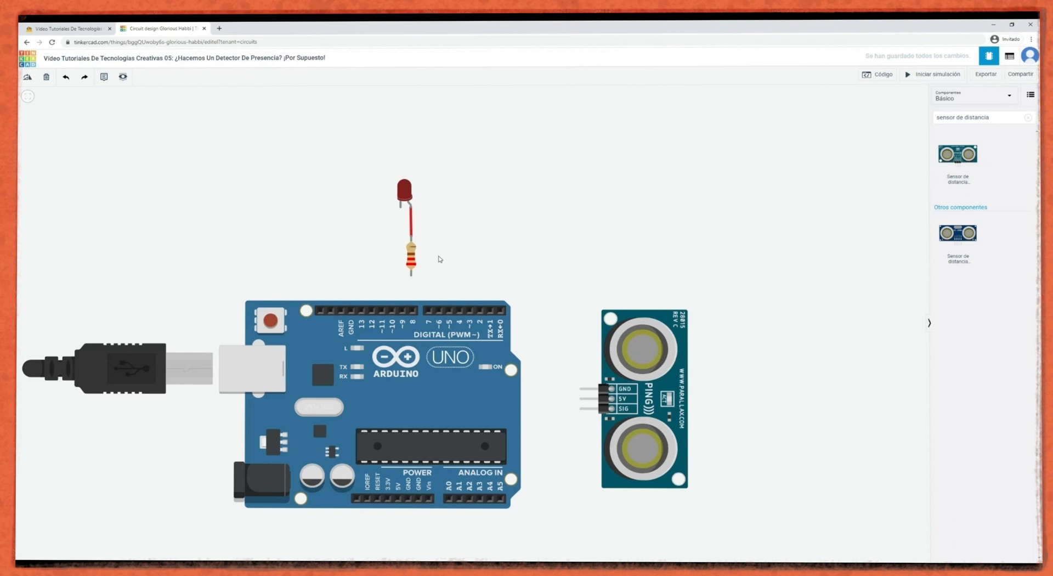
Wire the LED's cathode to the Arduino's upper GND pin in black, with a right-angle bend level with the cathode.
left_click(412, 256)
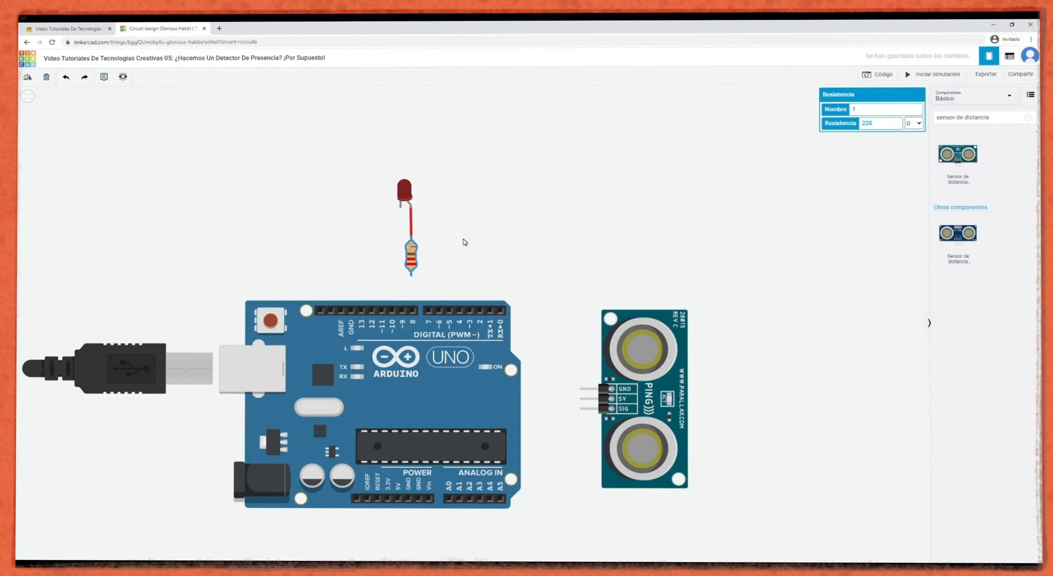
left_click(401, 208)
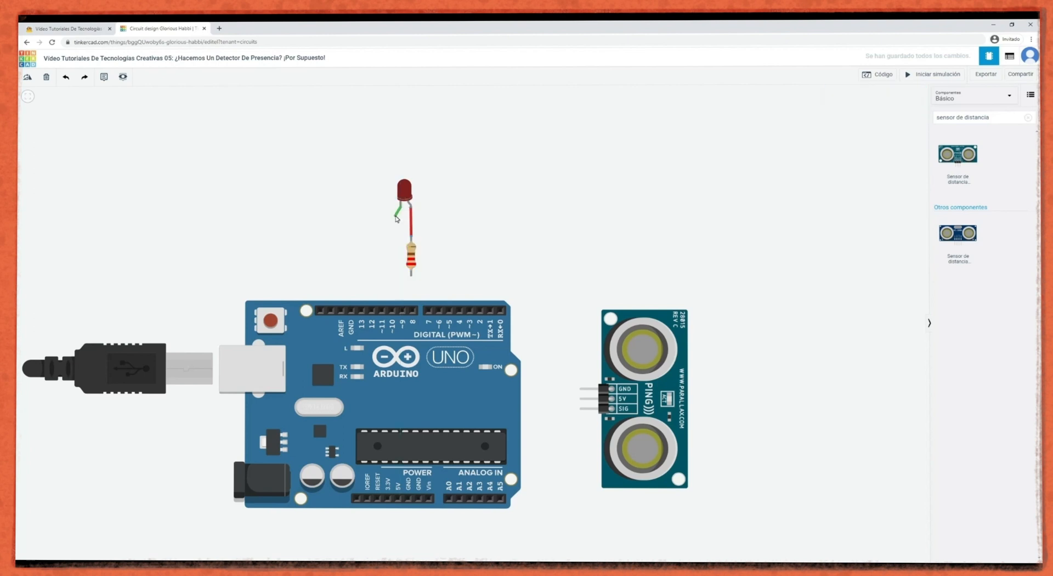
left_click(352, 310)
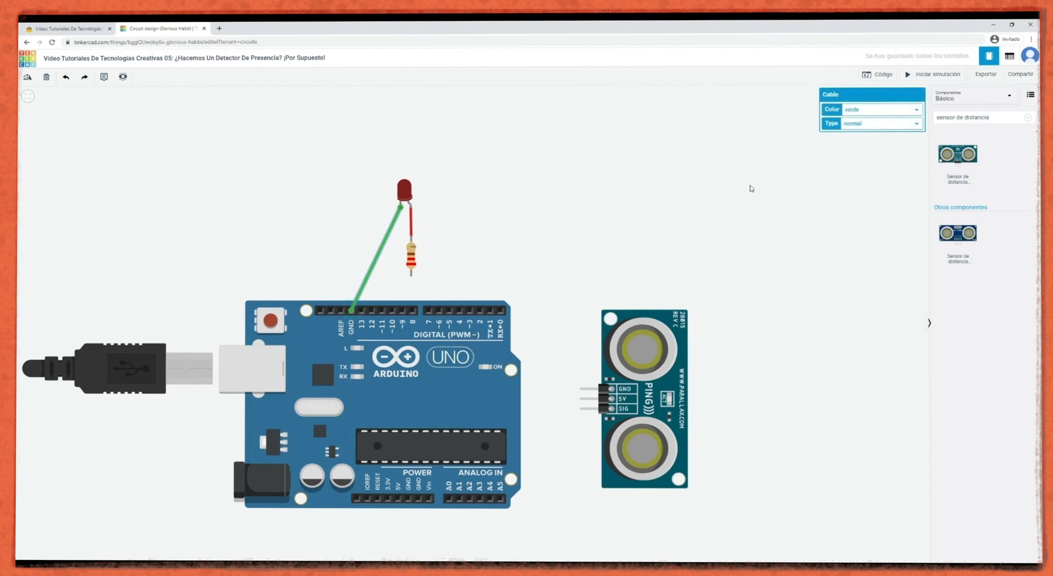
left_click(864, 111)
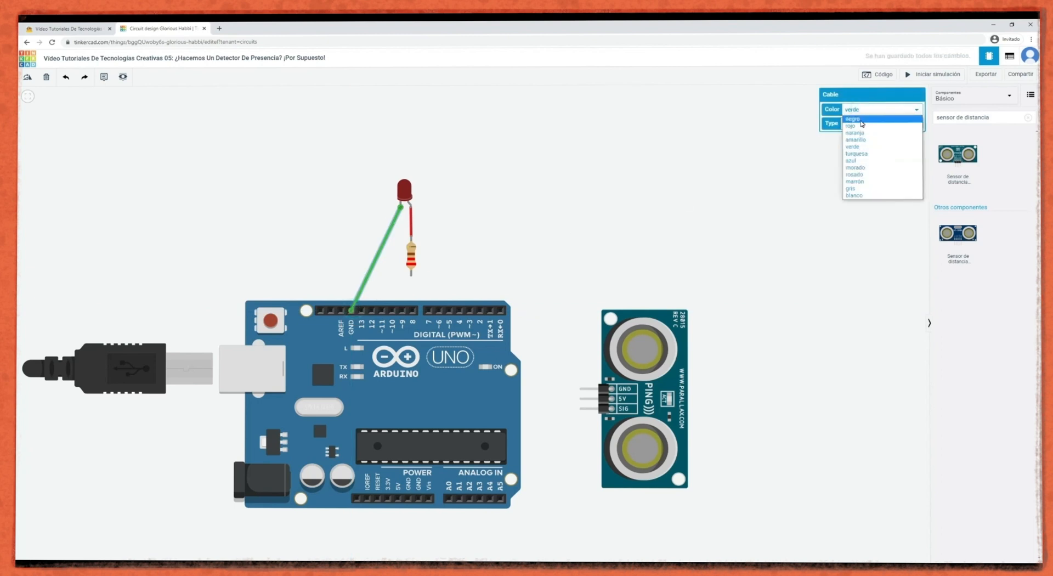
left_click(854, 119)
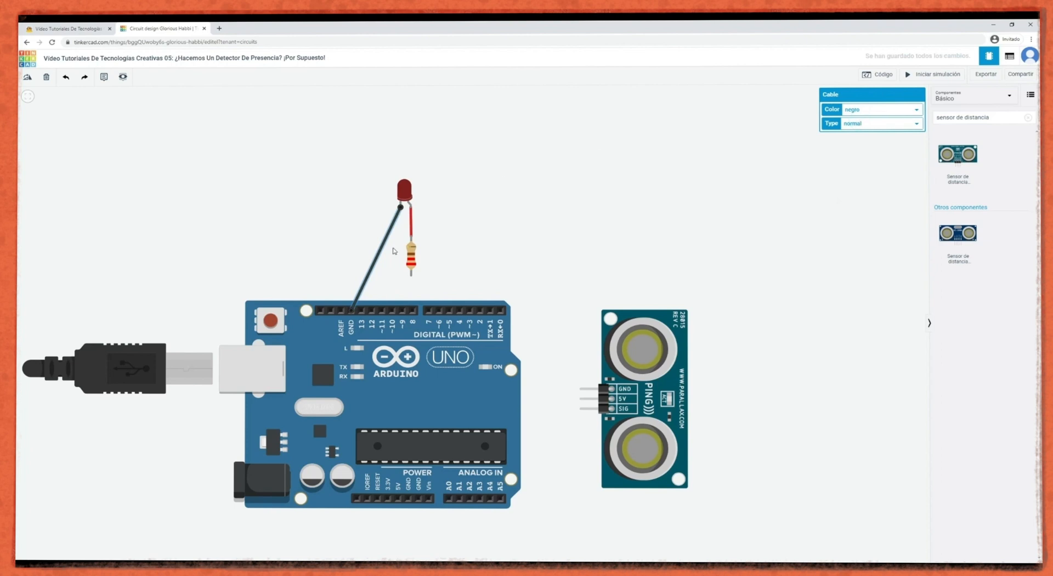
left_click_drag(377, 255, 352, 208)
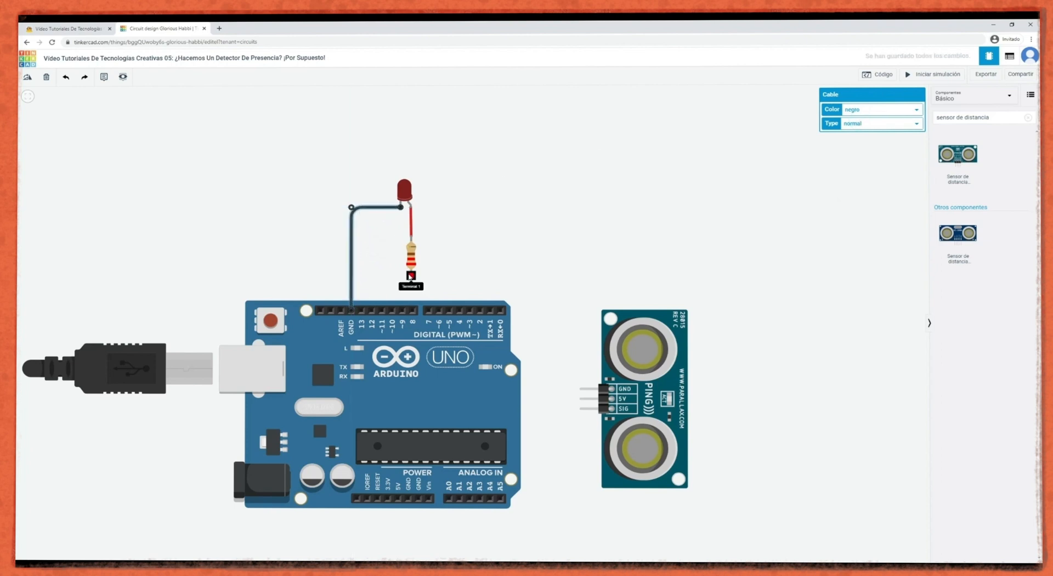
Wire Terminal 1 of the resistor to Arduino pin 8 and colour that wire red.
left_click(411, 276)
left_click(412, 311)
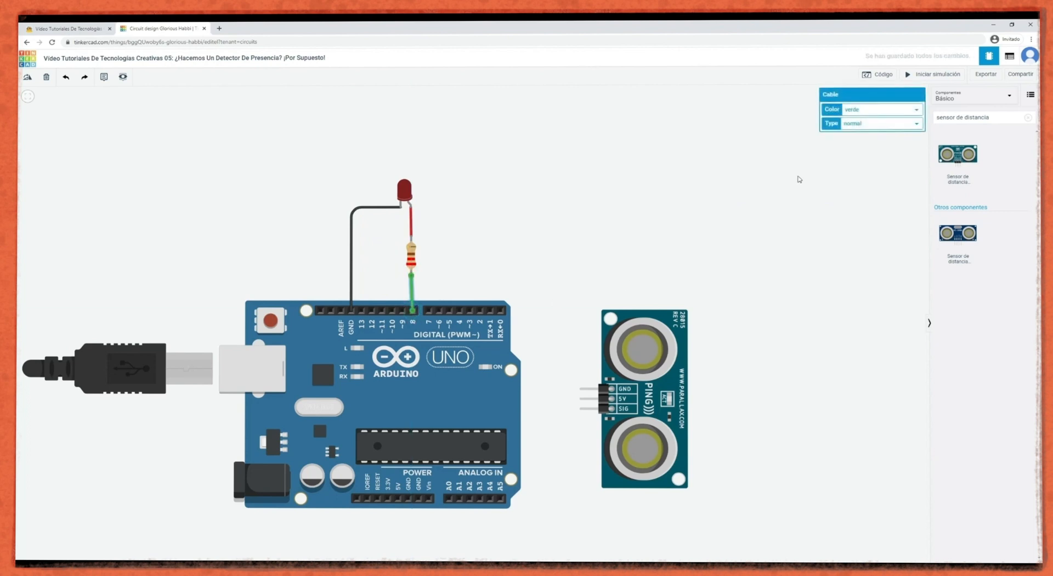
left_click(865, 112)
left_click(855, 127)
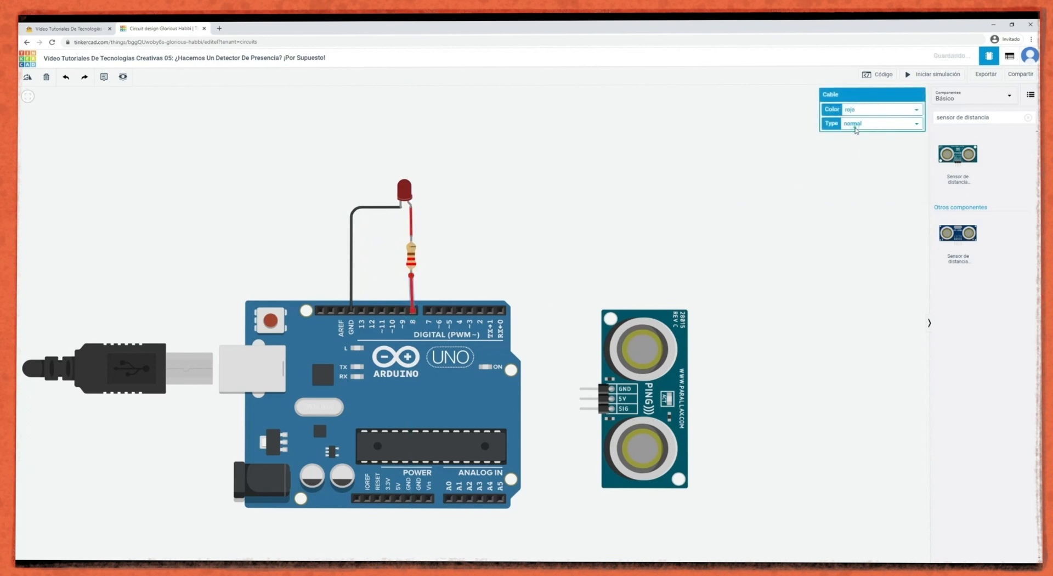
left_click(448, 258)
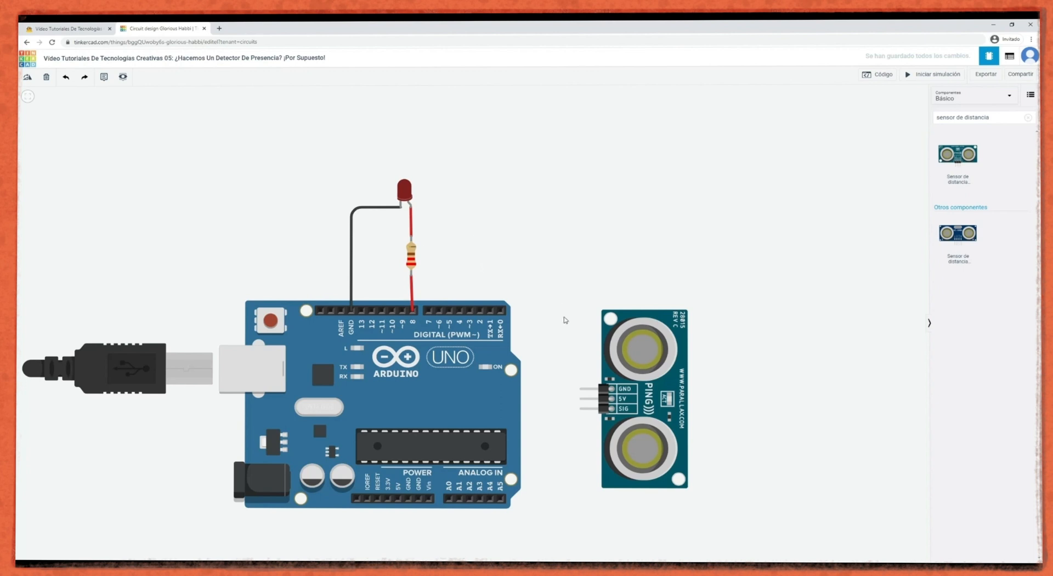
Wire the distance sensor's GND, 5V and SIG pins to the Arduino's power-side GND, 5V and digital pin 7.
left_click(581, 389)
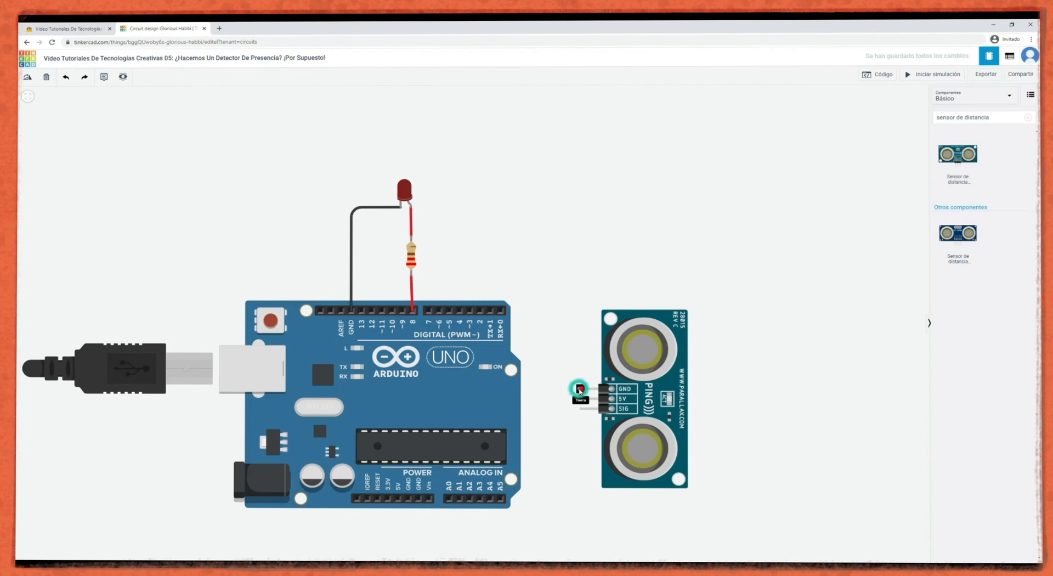
left_click(407, 500)
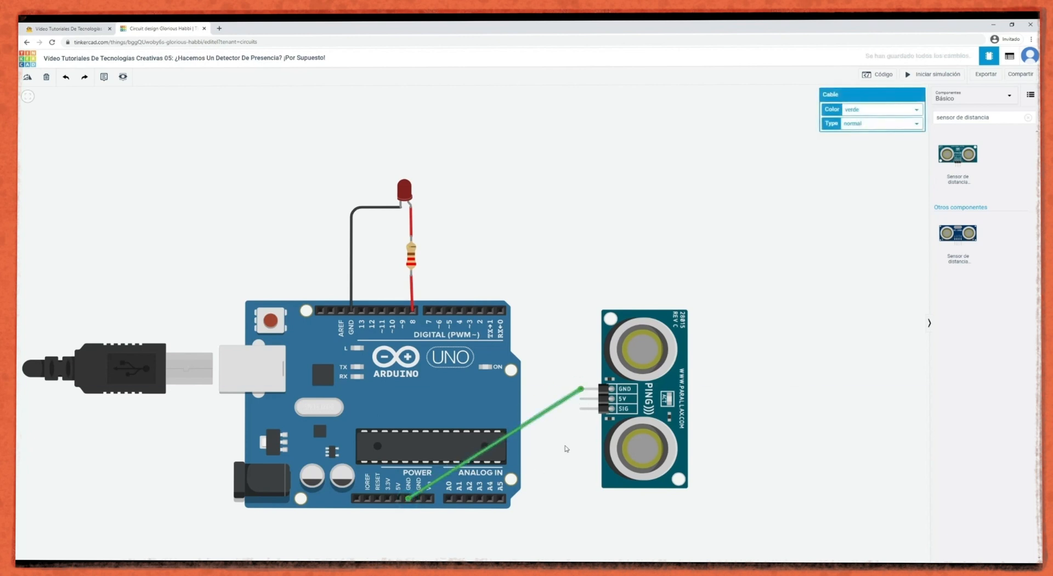
left_click(582, 399)
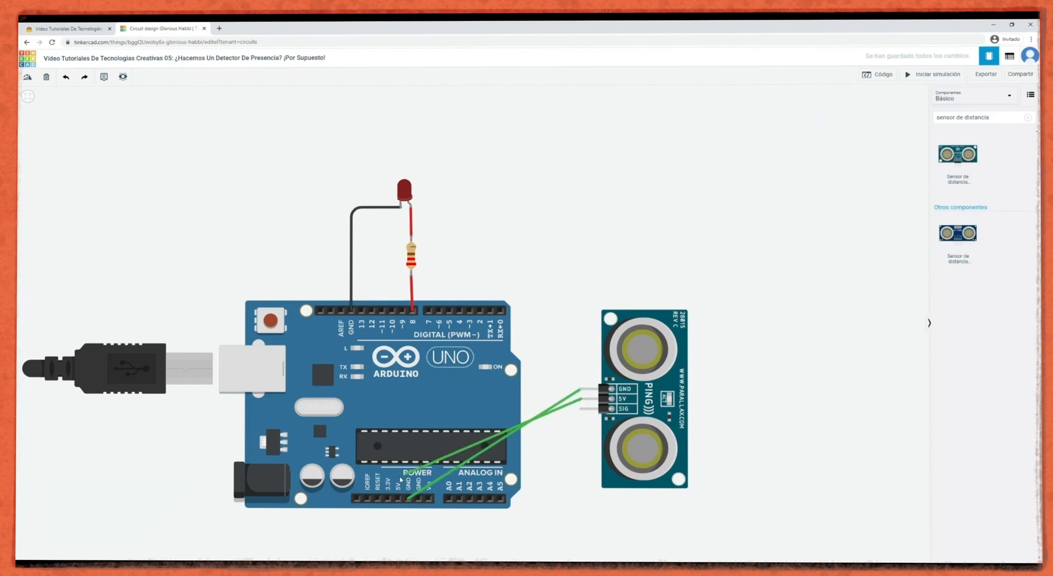
left_click(398, 499)
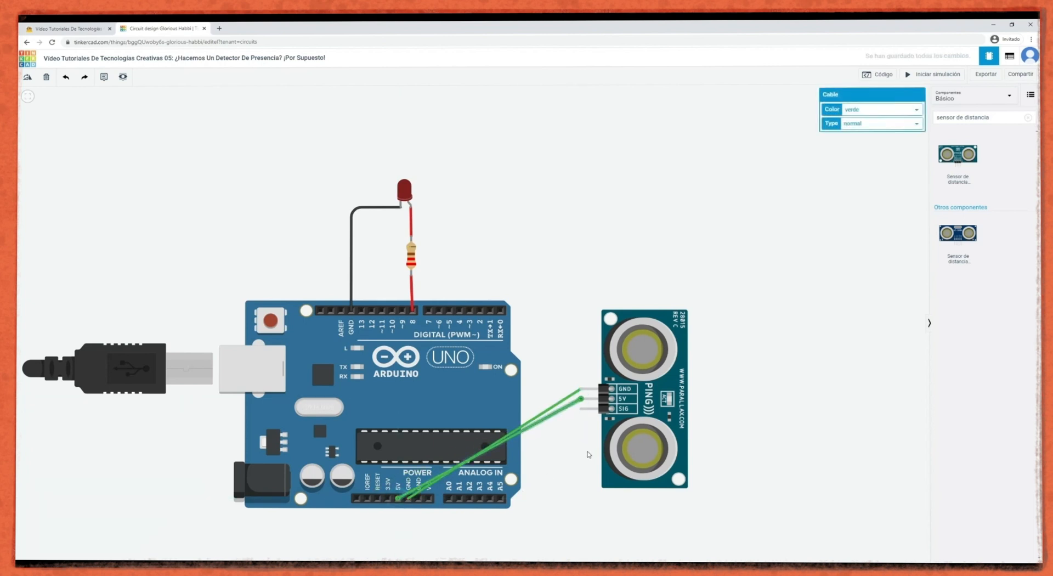
left_click(581, 409)
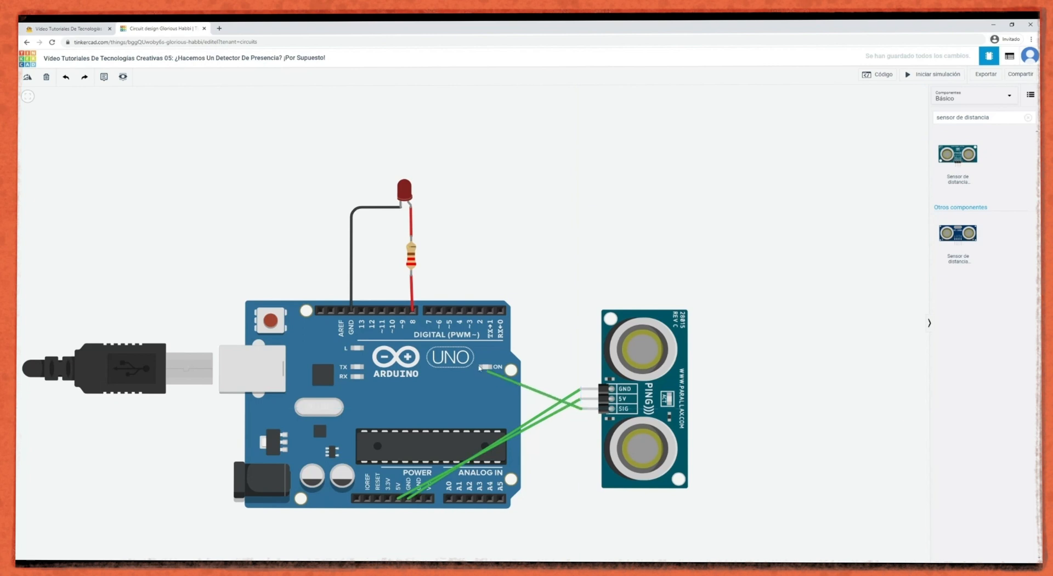
left_click(428, 312)
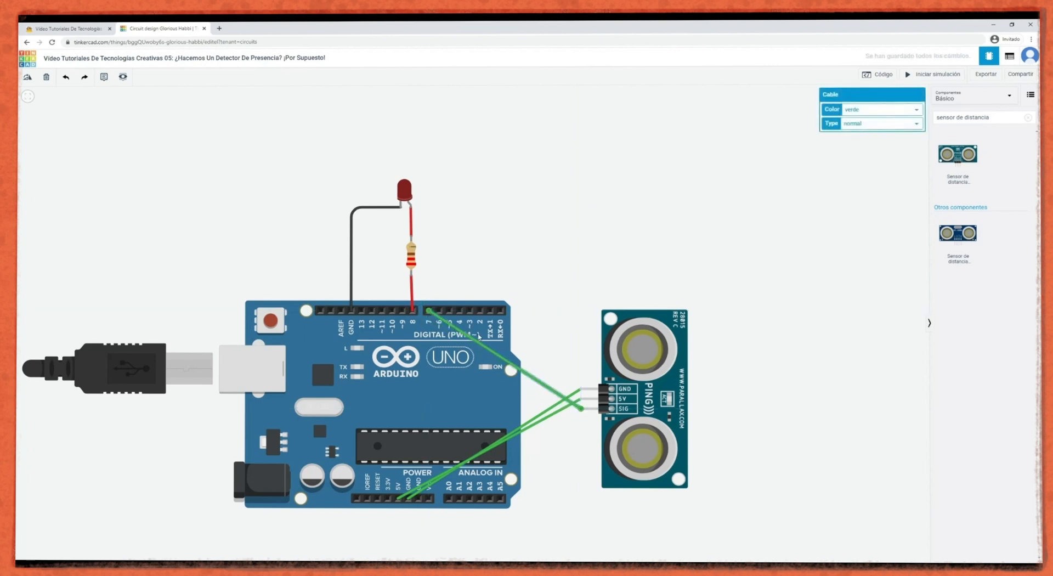
Route the green SIG wire in right angles above the Arduino and down between the board and the sensor.
left_click_drag(528, 374, 431, 268)
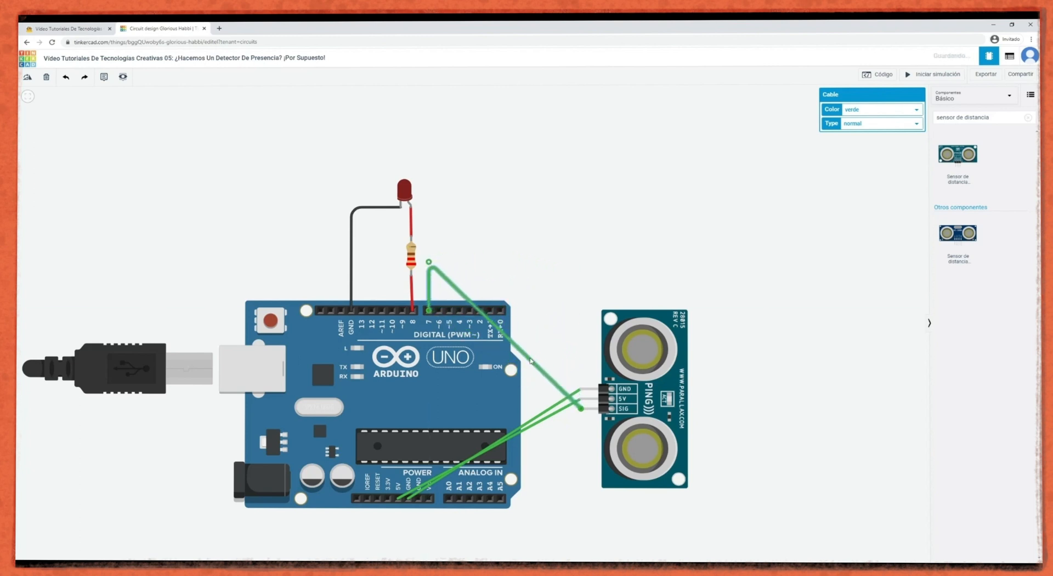
left_click_drag(530, 364, 581, 263)
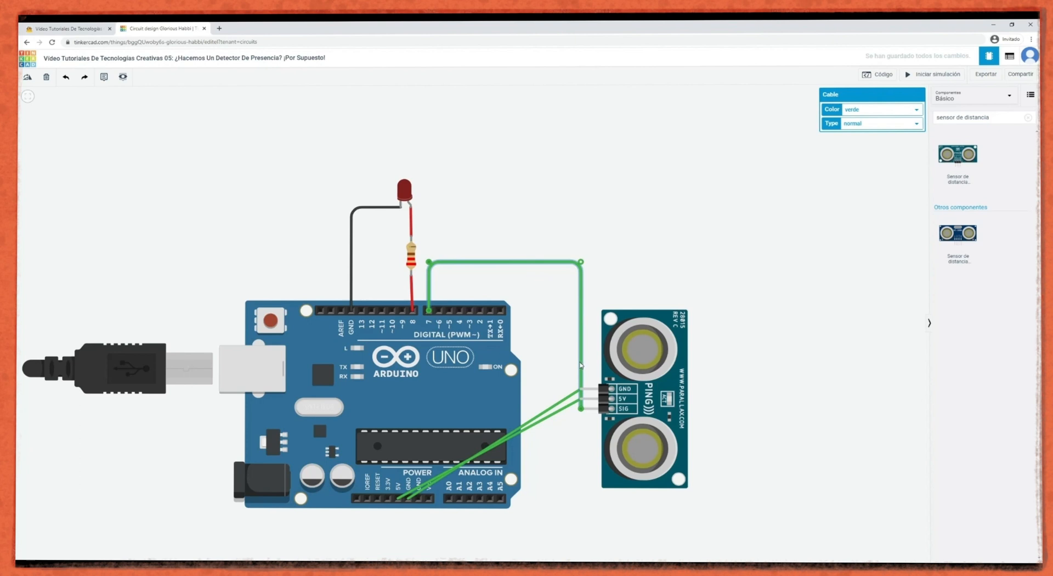
left_click_drag(581, 367, 535, 410)
left_click_drag(582, 263, 535, 263)
Colour the sensor's 5V wire red and route it in right angles below the Arduino.
left_click(537, 423)
left_click(858, 110)
left_click(855, 135)
left_click_drag(537, 424, 581, 529)
left_click_drag(453, 508, 399, 528)
Colour the sensor's GND wire black and route it in right angles below the Arduino, inside the red 5V wire.
left_click(482, 451)
left_click(859, 110)
left_click(857, 120)
left_click_drag(527, 423, 565, 520)
left_click_drag(482, 519, 408, 519)
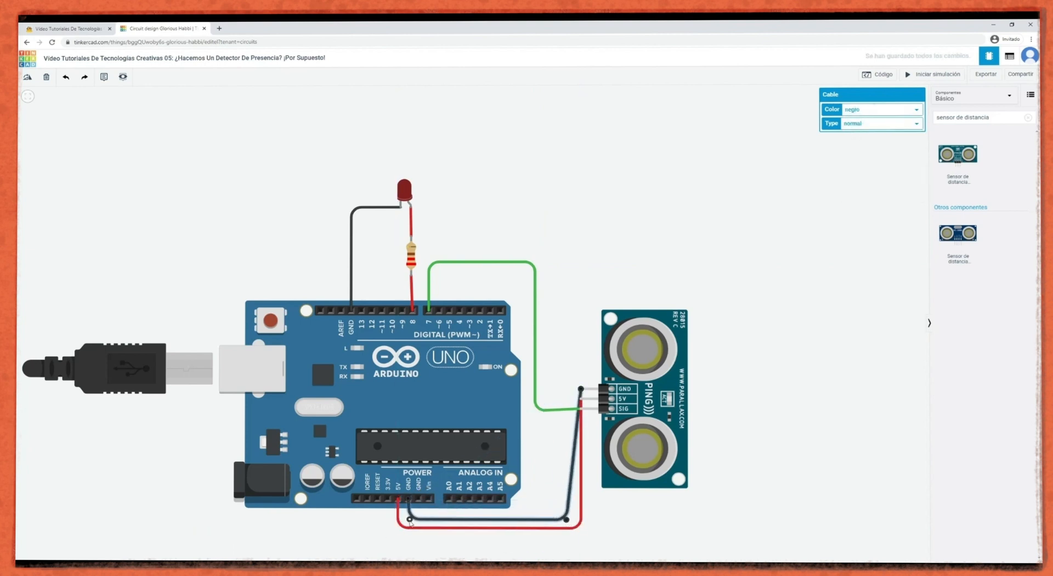
left_click_drag(576, 441, 566, 389)
left_click(570, 361)
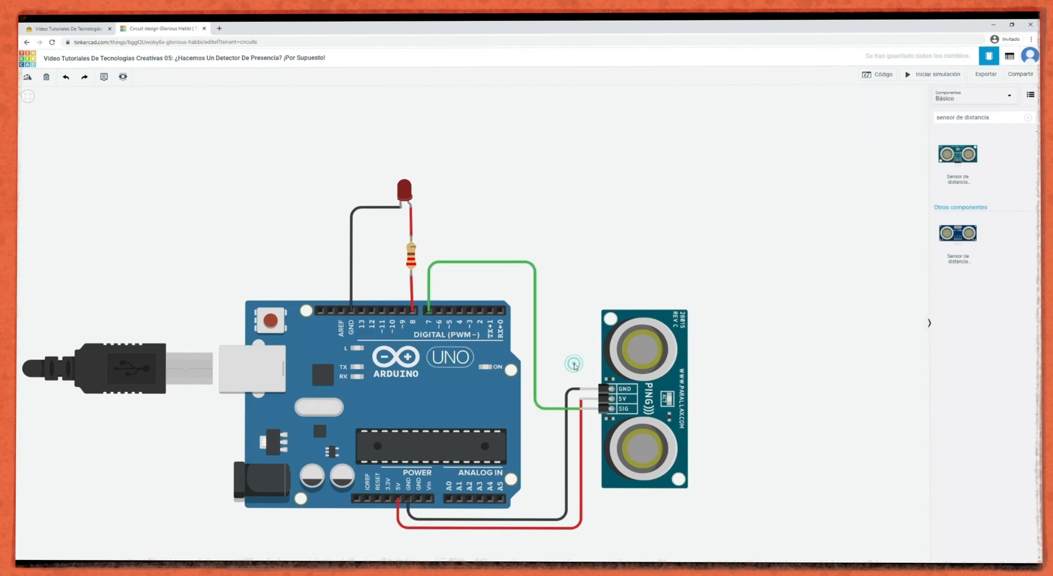
Nudge the LED and the resistor slightly to the right so their wires run straight into pin 8.
left_click_drag(407, 192, 409, 191)
left_click_drag(412, 256, 413, 256)
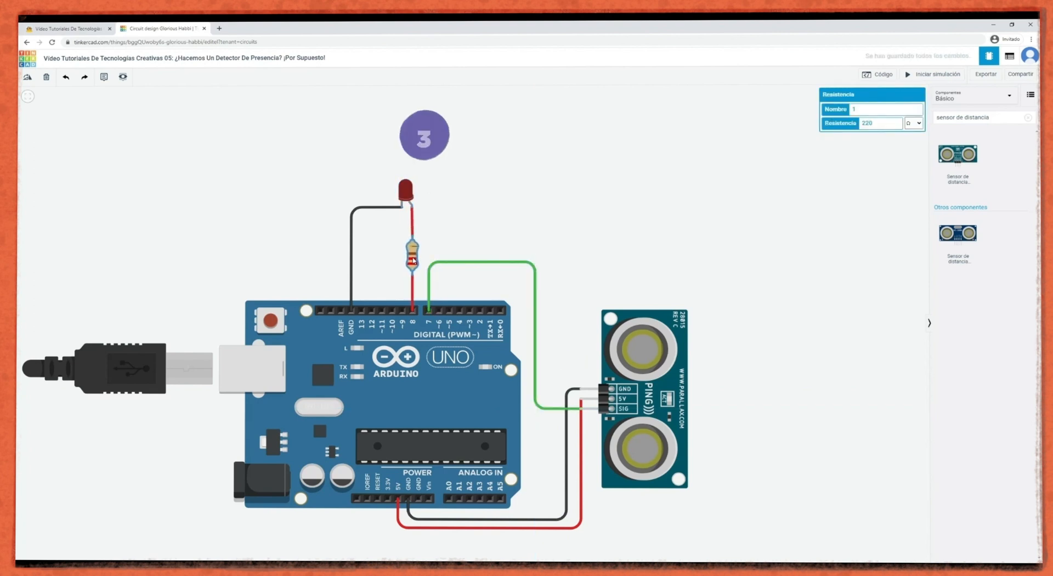
left_click(446, 218)
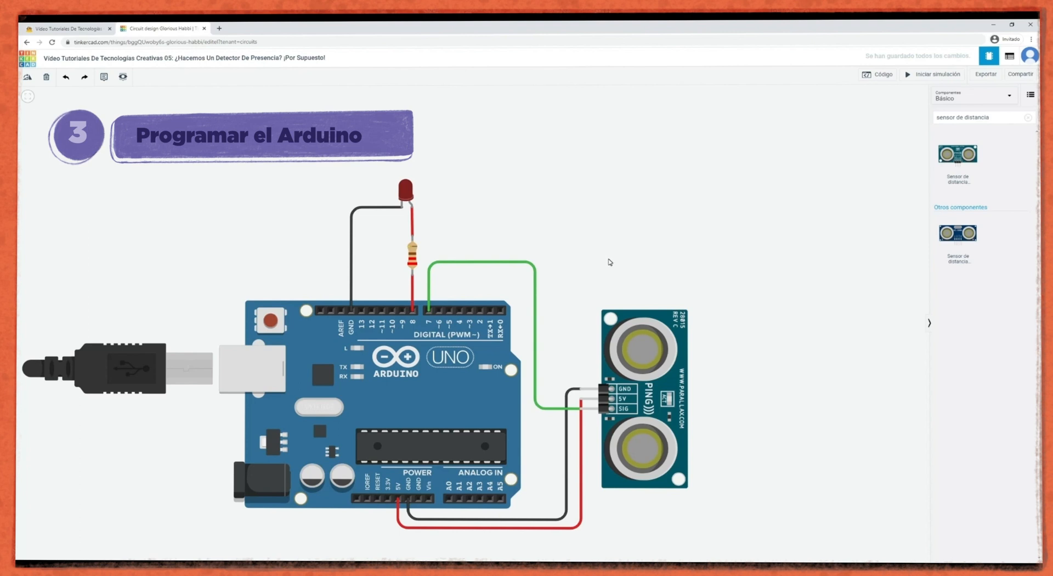
Open the Arduino's block code with a wider workspace and delete all four default blocks.
left_click(878, 75)
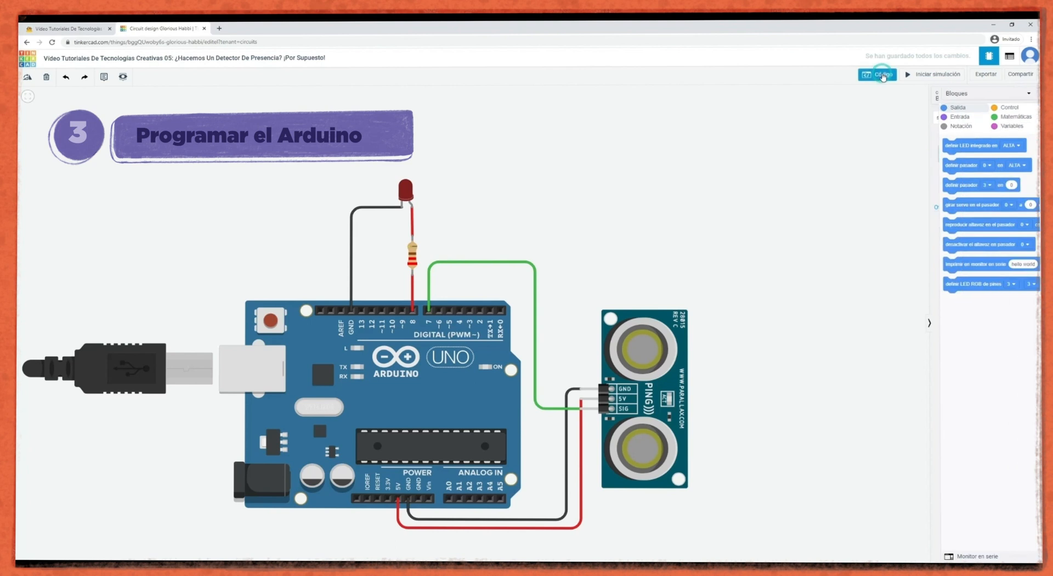
left_click_drag(794, 313, 704, 314)
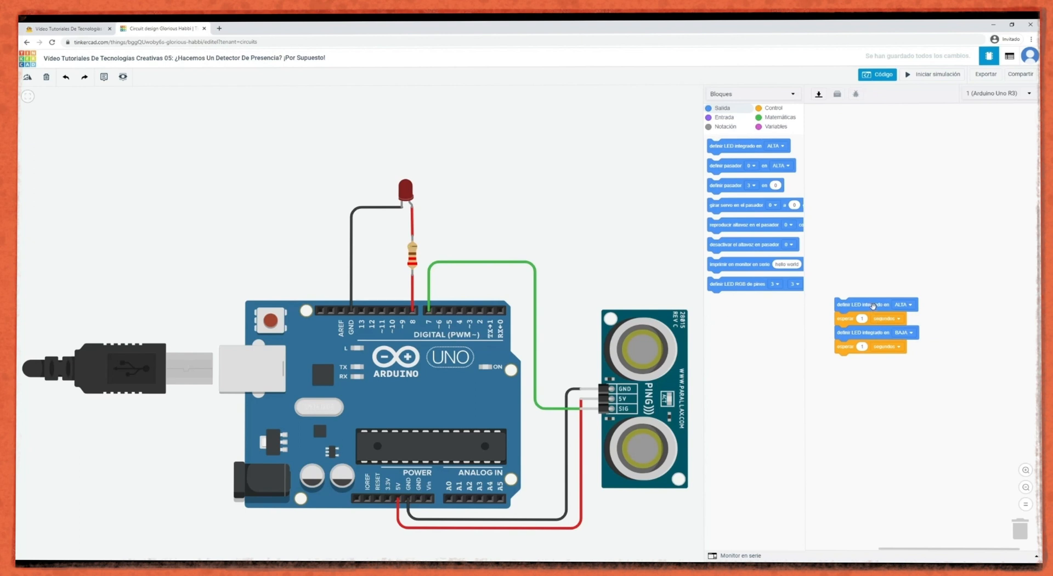
right_click(1022, 530)
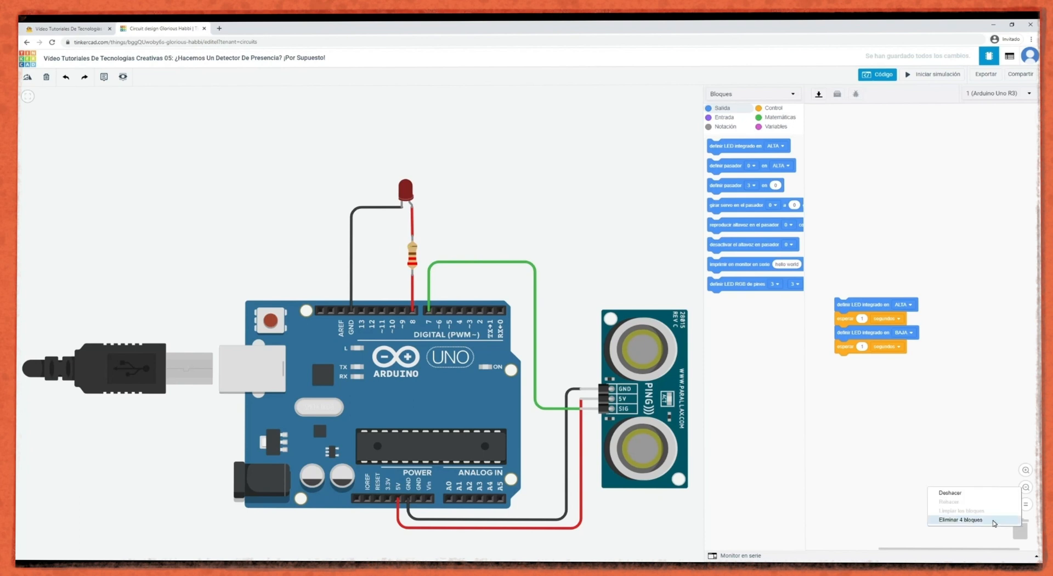
left_click(993, 522)
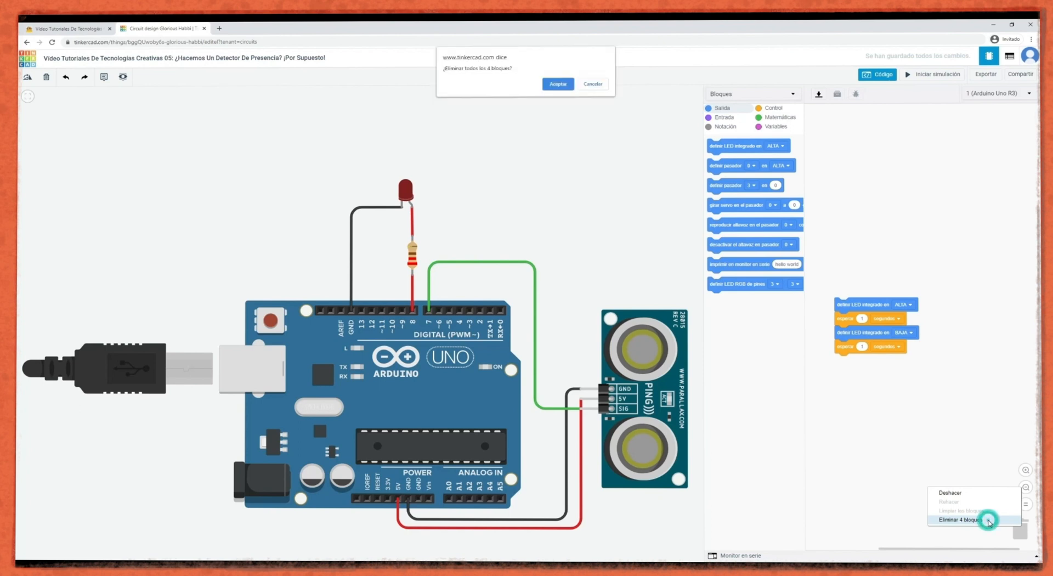
left_click(562, 82)
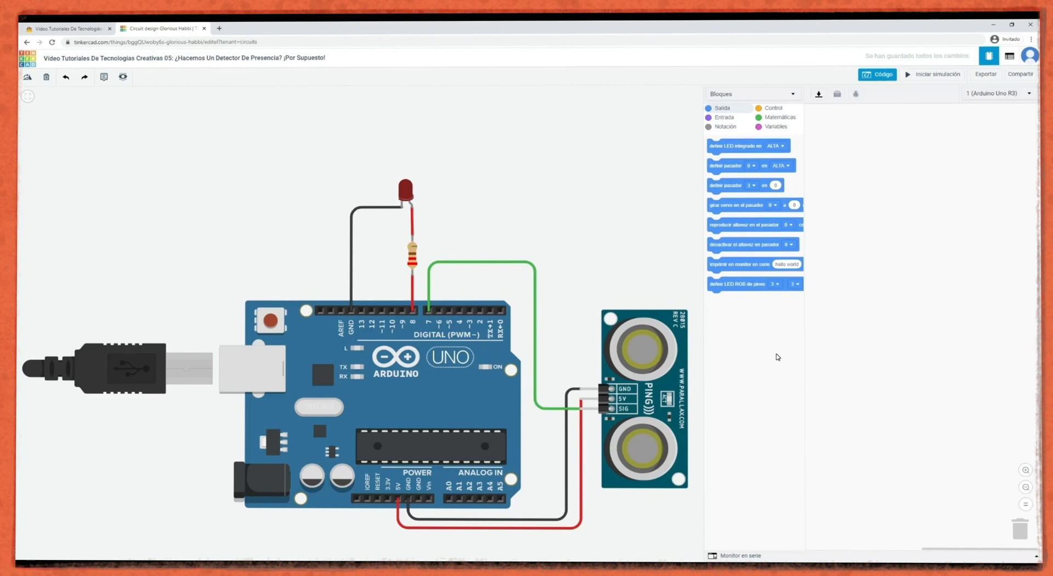
Create a new code variable named "cm".
left_click(776, 126)
left_click(736, 146)
left_click(508, 80)
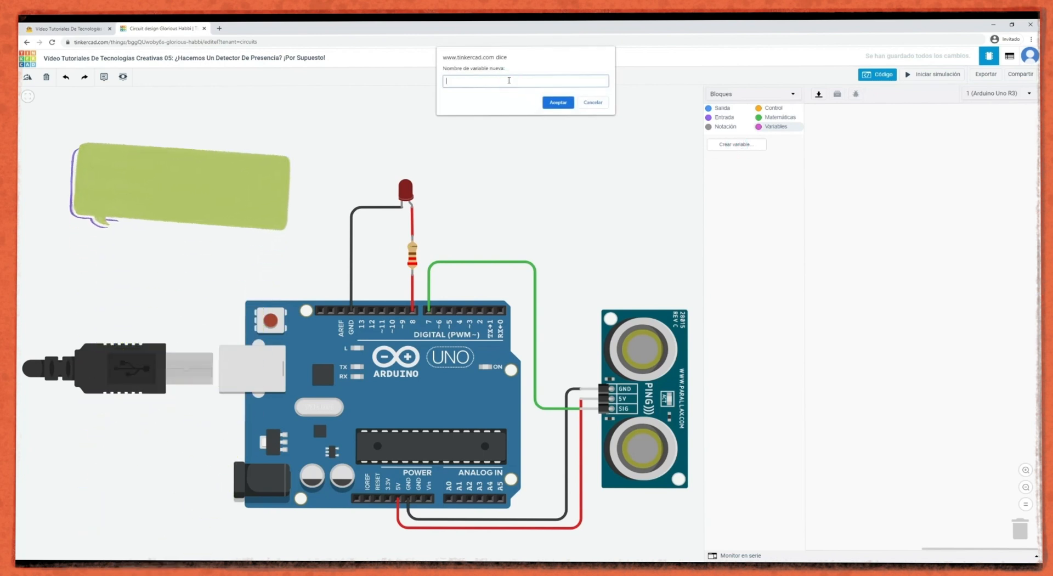
type("cm")
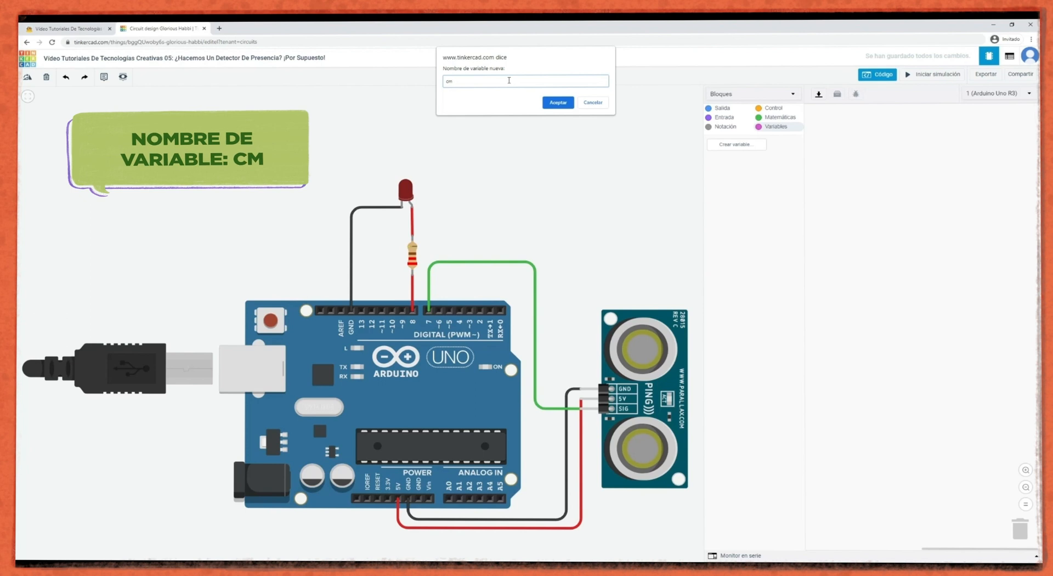
left_click(556, 102)
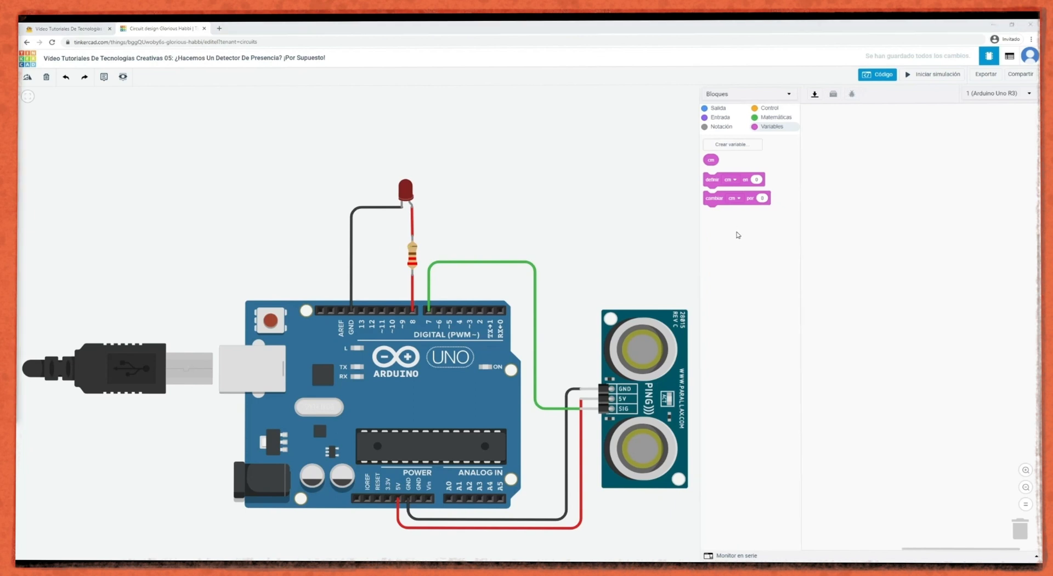
Add a "definir pasador" output block with the state ALTA to the workspace and set its pin to 8.
left_click(718, 109)
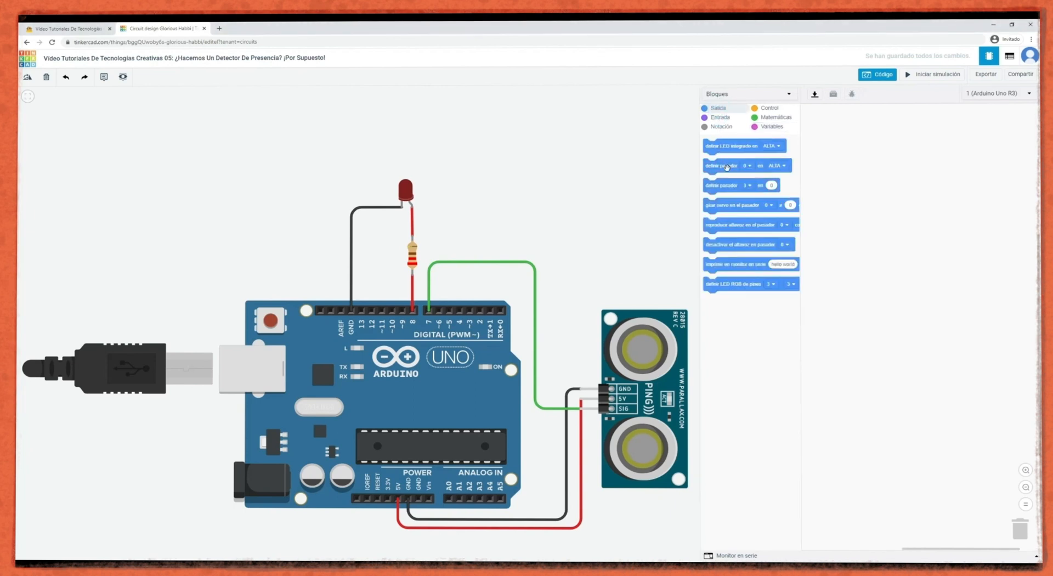
left_click_drag(730, 166, 857, 166)
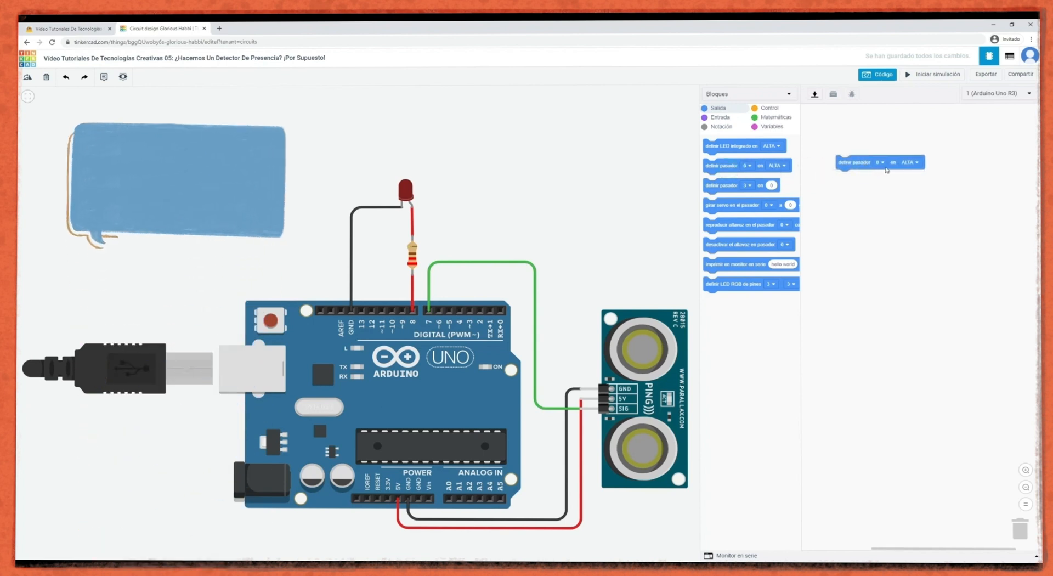
left_click(879, 162)
left_click(872, 252)
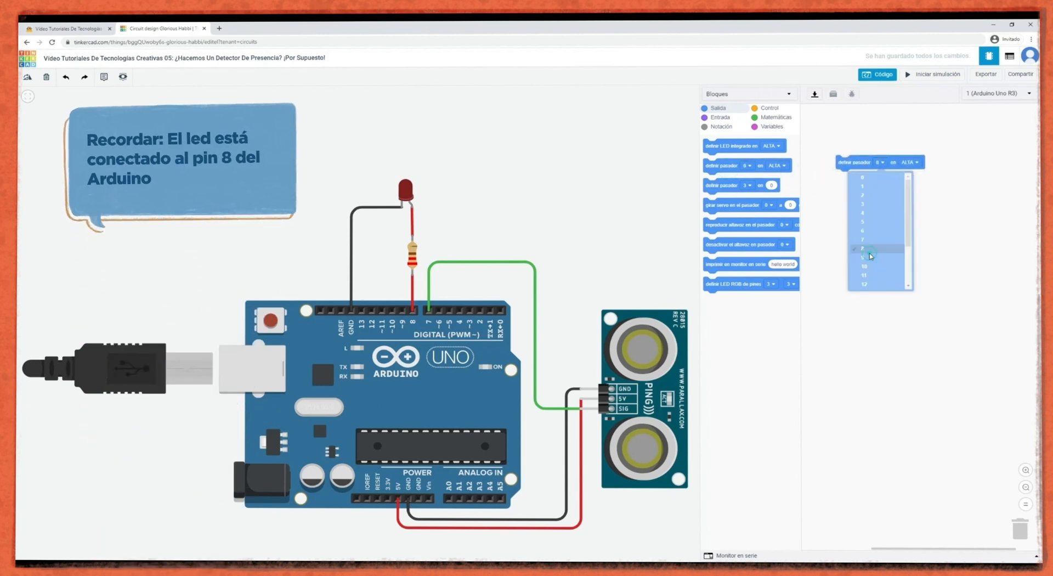
Set the pin 8 output block's state to BAJA and attach a "definir cm" variable block directly below it.
left_click(910, 162)
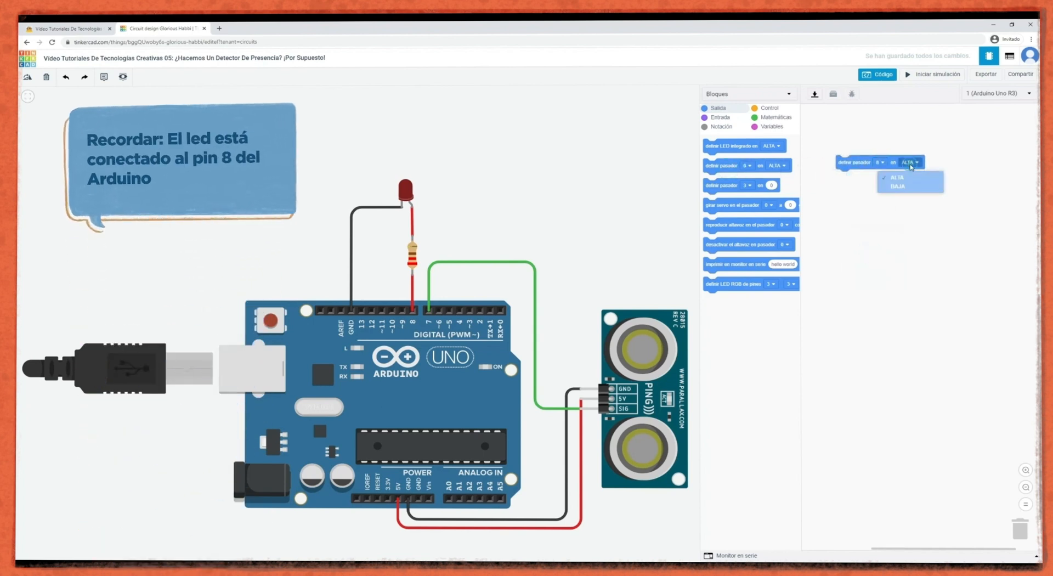
left_click(898, 191)
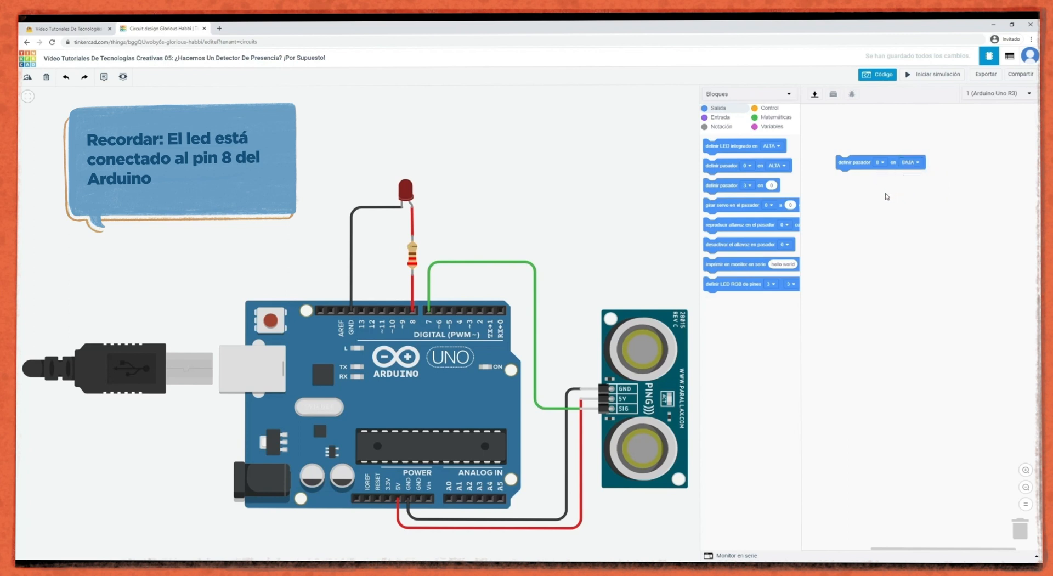
left_click(773, 130)
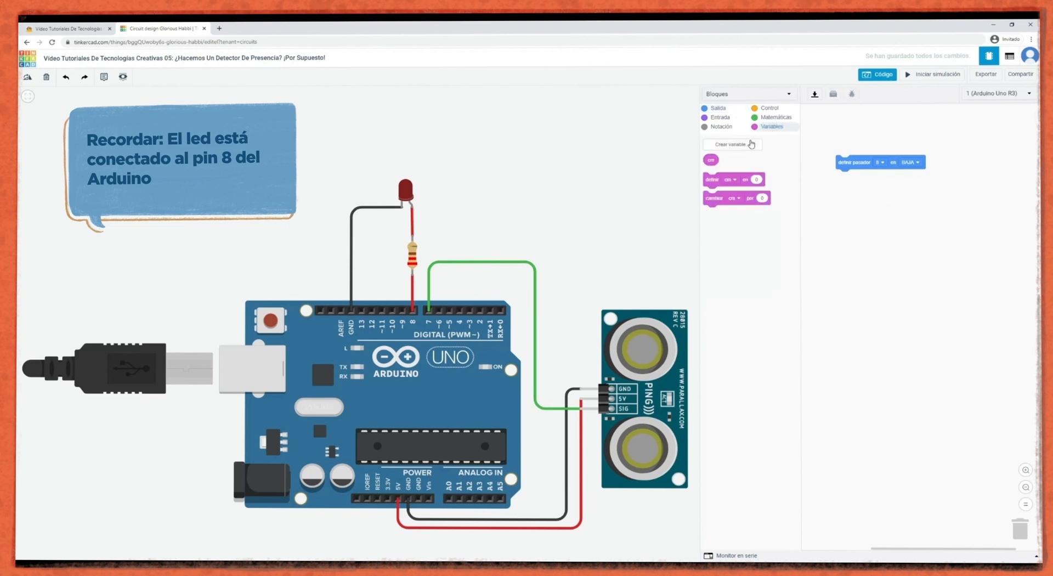
left_click_drag(710, 178, 842, 181)
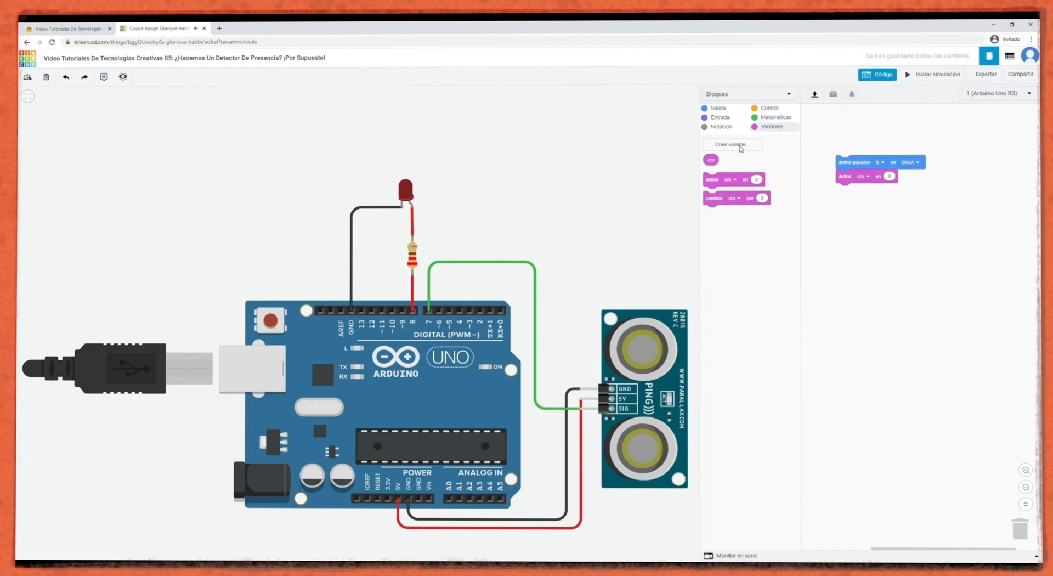
Assign the ultrasonic distance sensor reading to the cm variable, with 7 as the trigger pin.
left_click(721, 117)
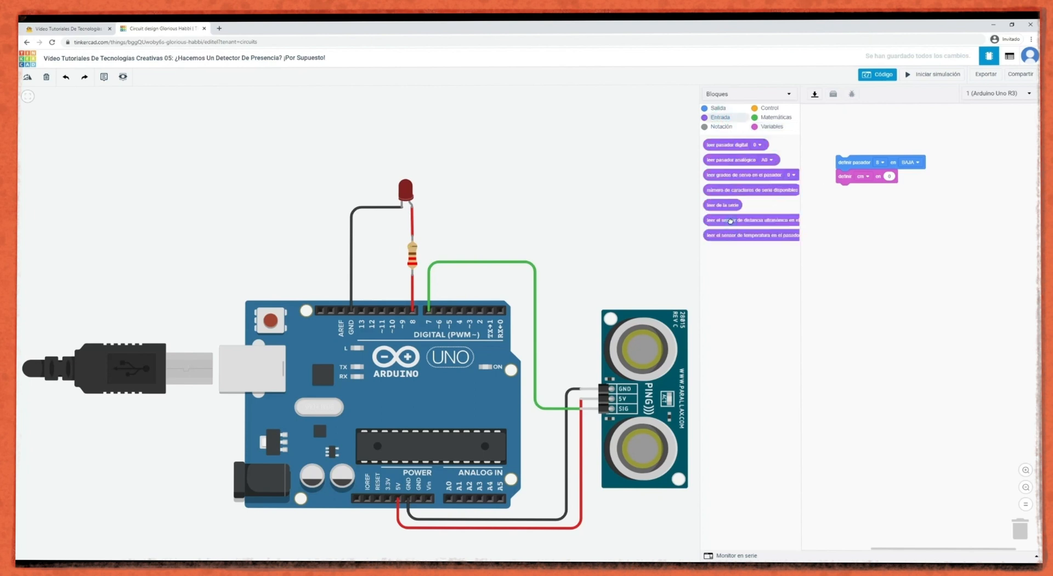
left_click_drag(731, 221, 873, 212)
left_click_drag(894, 184, 891, 176)
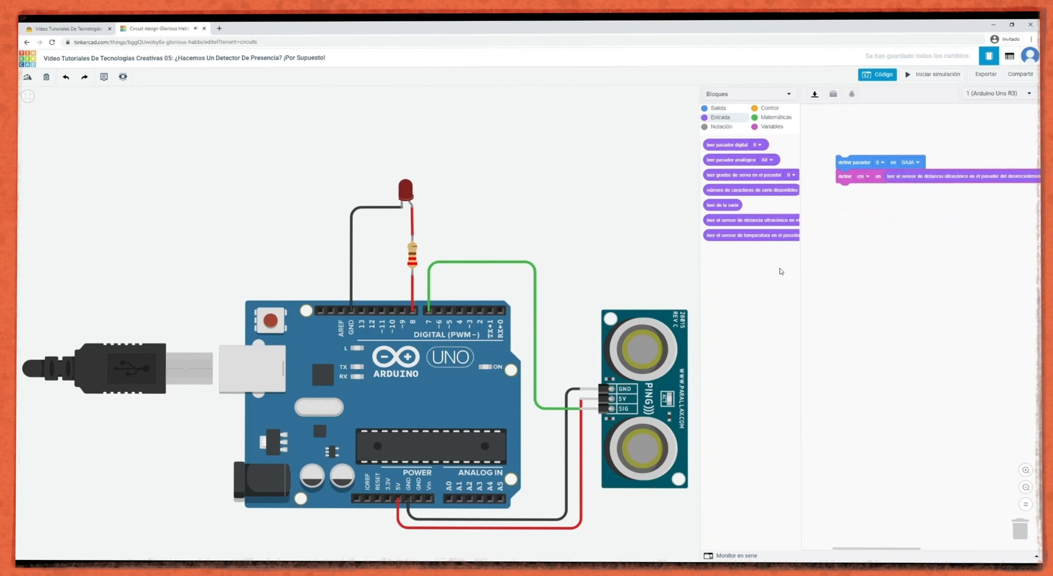
left_click_drag(699, 271, 538, 268)
scroll(859, 180, "right", 2)
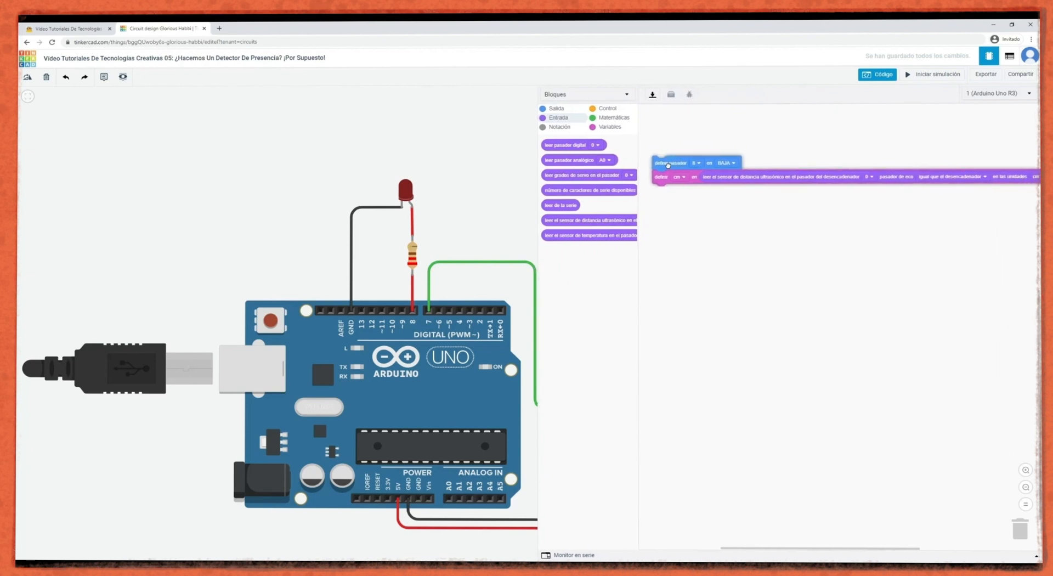
left_click(871, 177)
left_click(864, 254)
left_click_drag(538, 260, 521, 260)
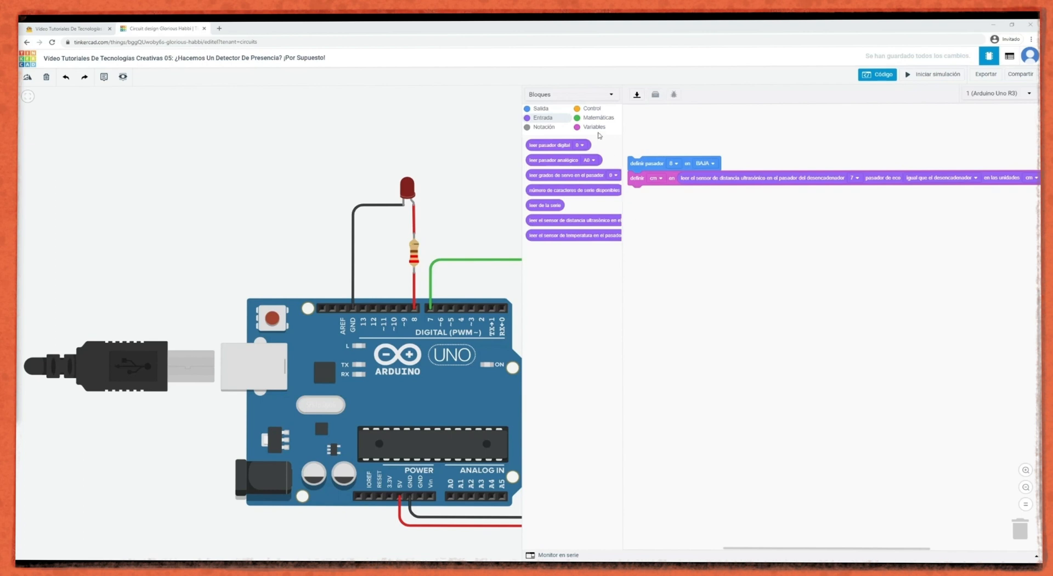
Attach a "si / entonces / si no" control block below the cm variable definition.
left_click(589, 108)
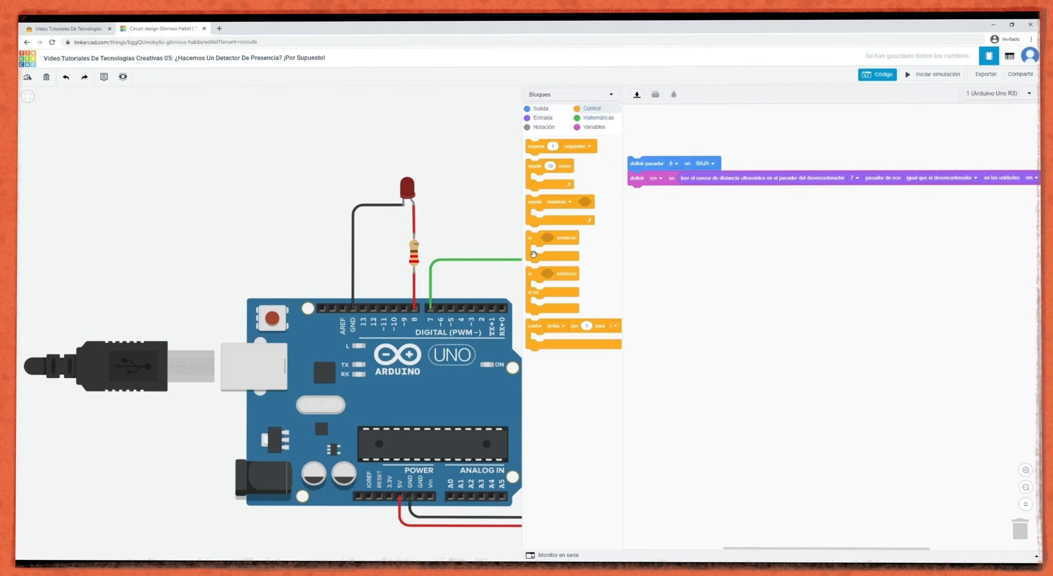
left_click_drag(530, 274, 635, 198)
scroll(643, 184, "up", 4)
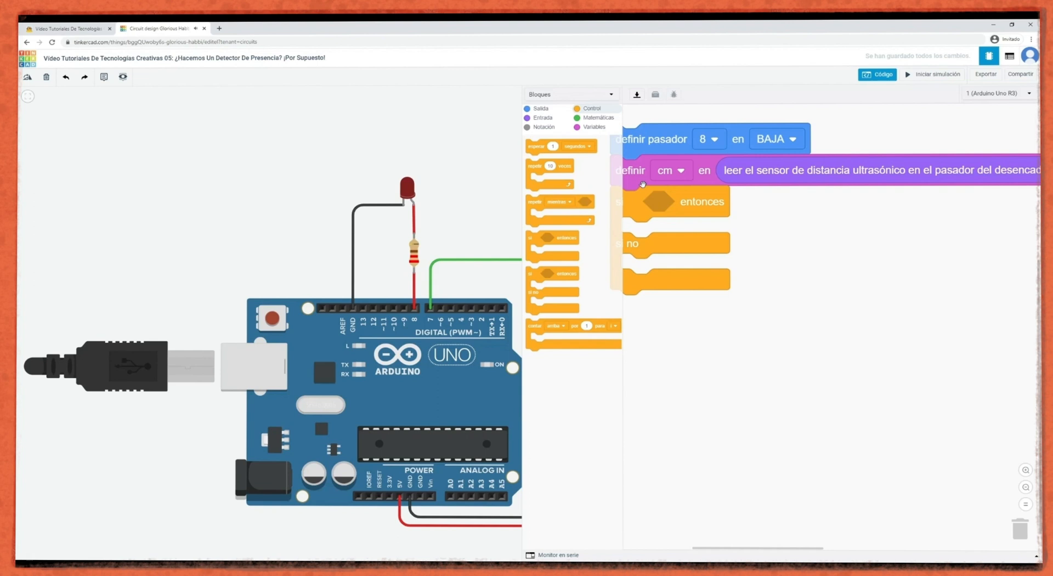
left_click_drag(642, 146, 669, 154)
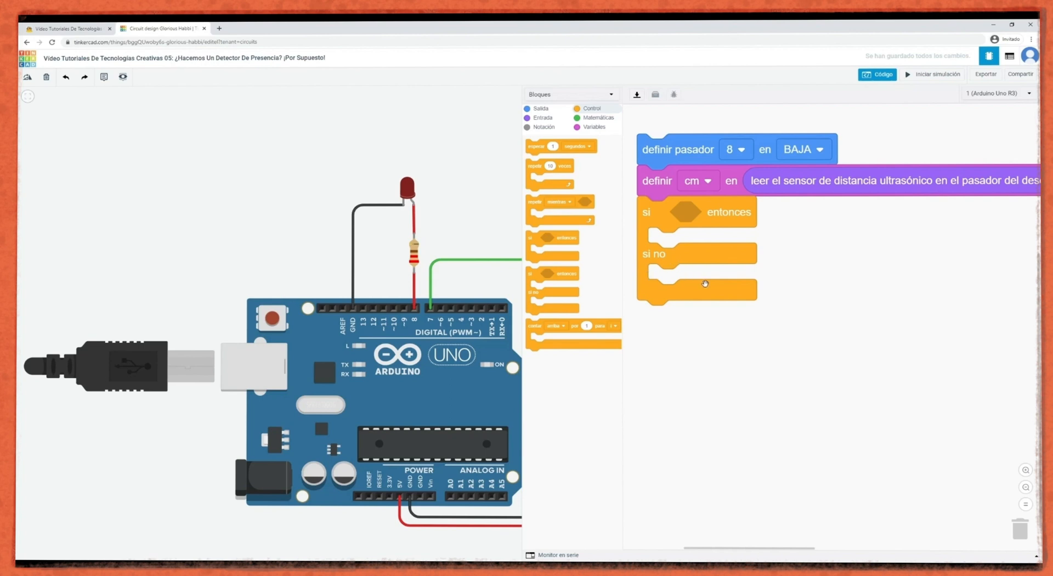
Insert a comparison block as the "si" condition and place the cm variable in its first operand.
left_click(594, 120)
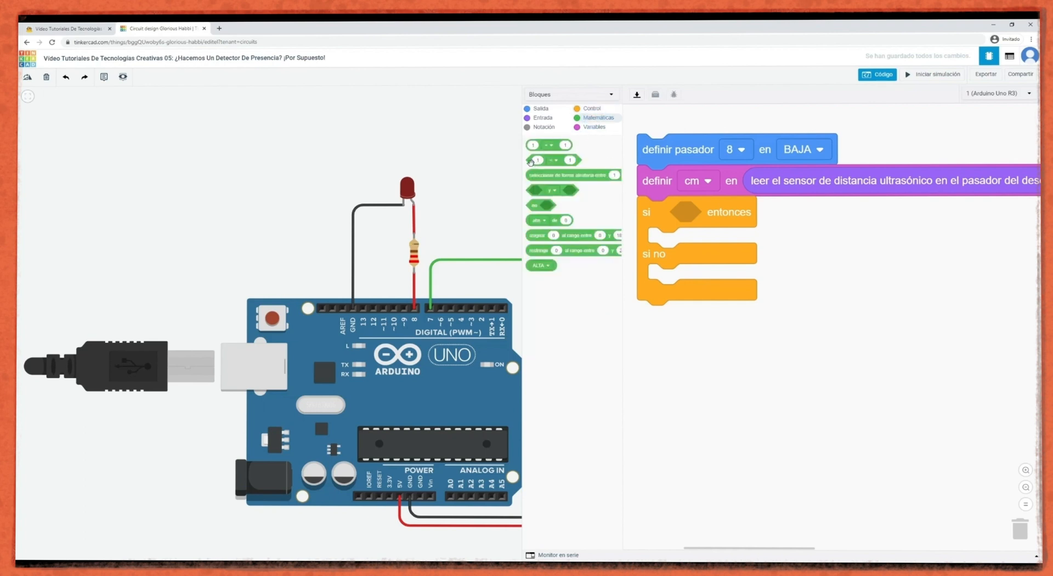
left_click_drag(531, 161, 666, 213)
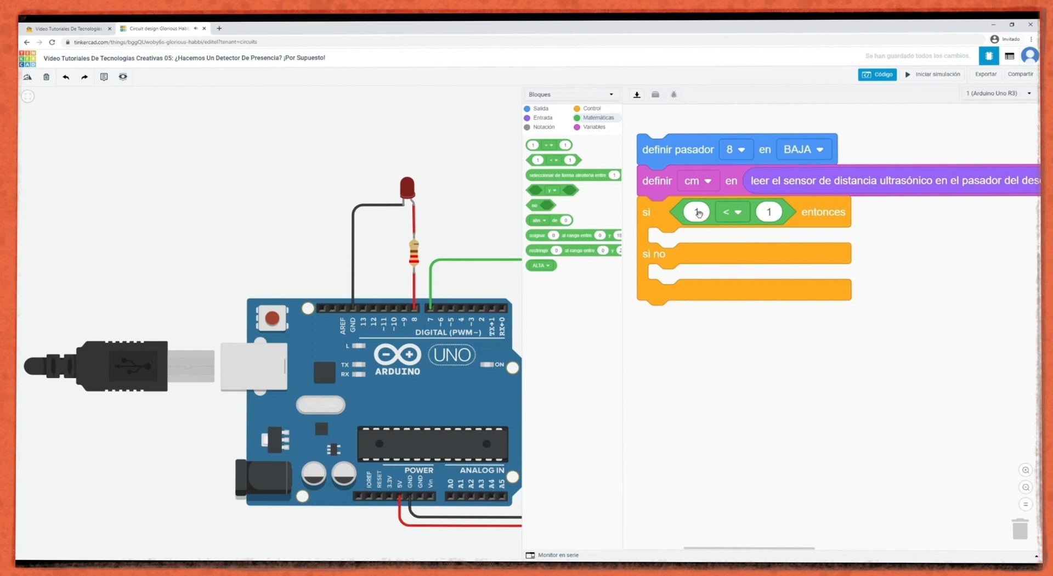
left_click(593, 128)
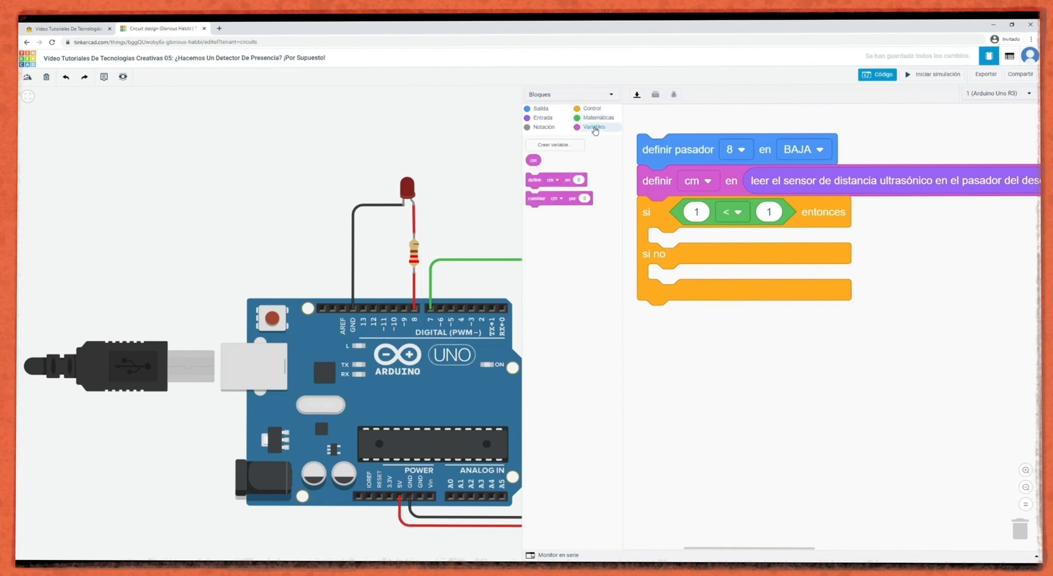
left_click_drag(532, 160, 693, 204)
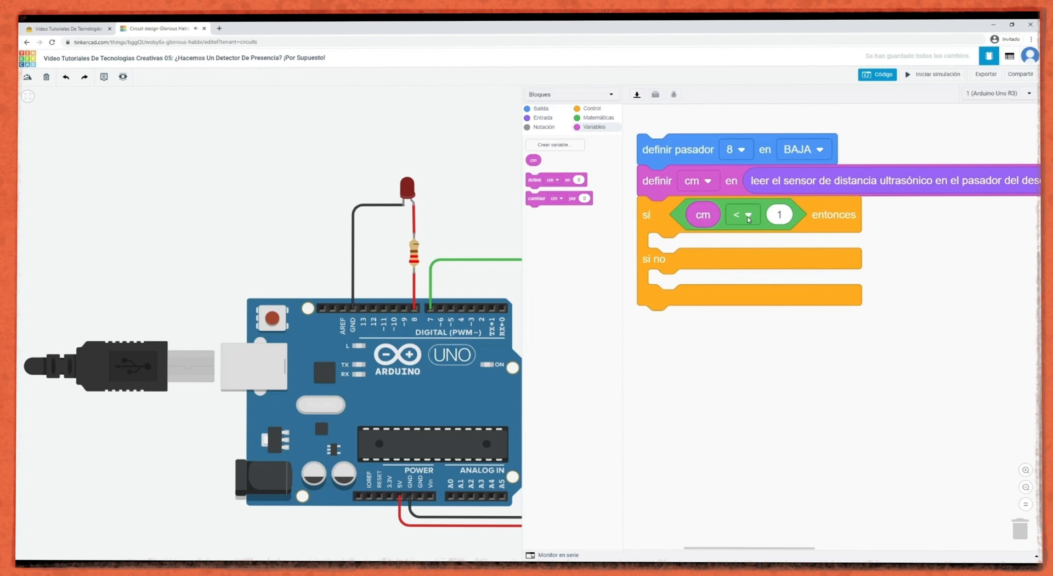
Complete the "si" comparison with the < operator and 100 as the second operand.
left_click(748, 218)
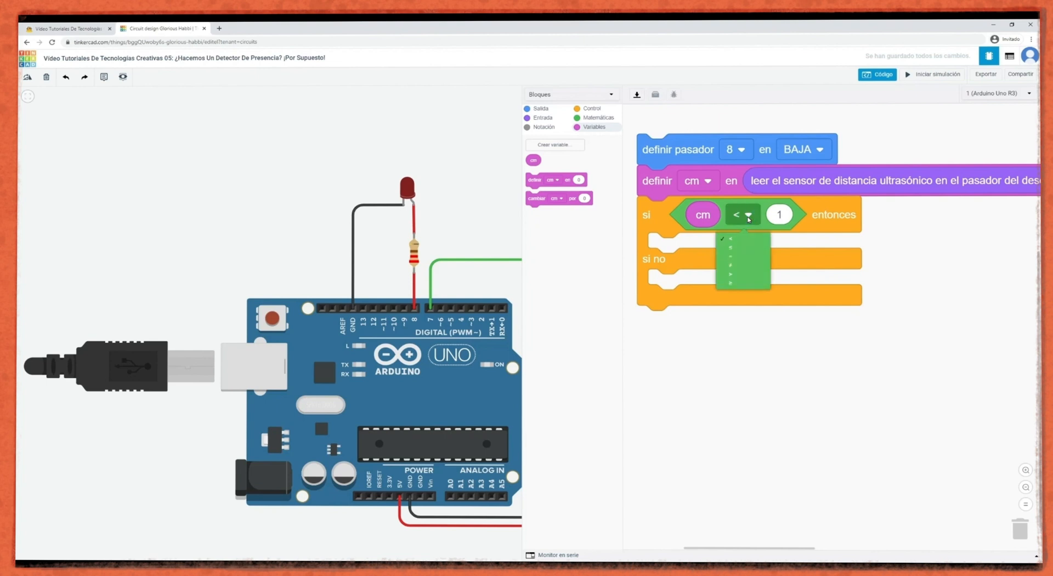
left_click(749, 219)
left_click(737, 241)
left_click(781, 215)
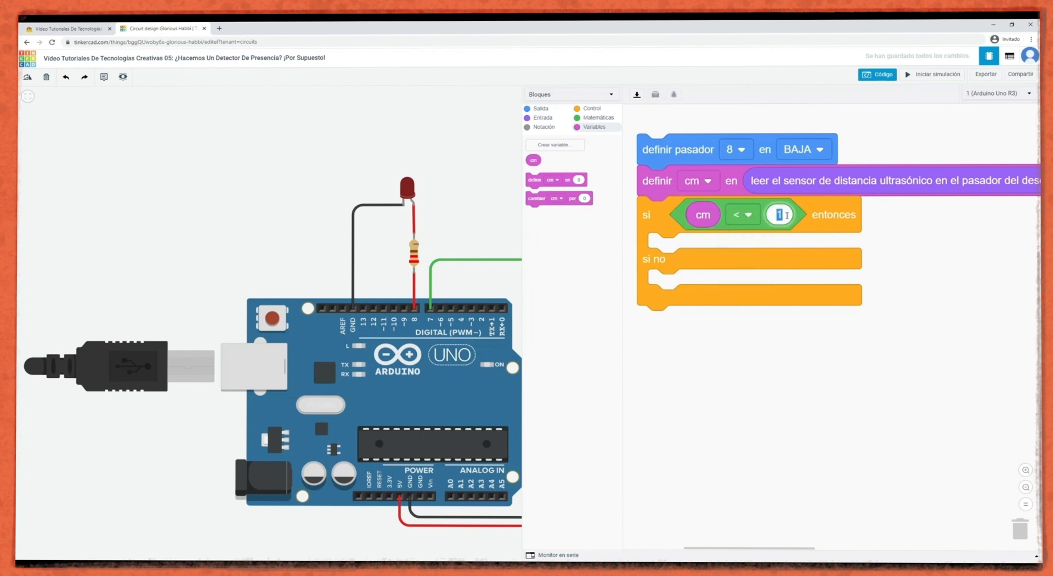
type("100")
left_click(894, 225)
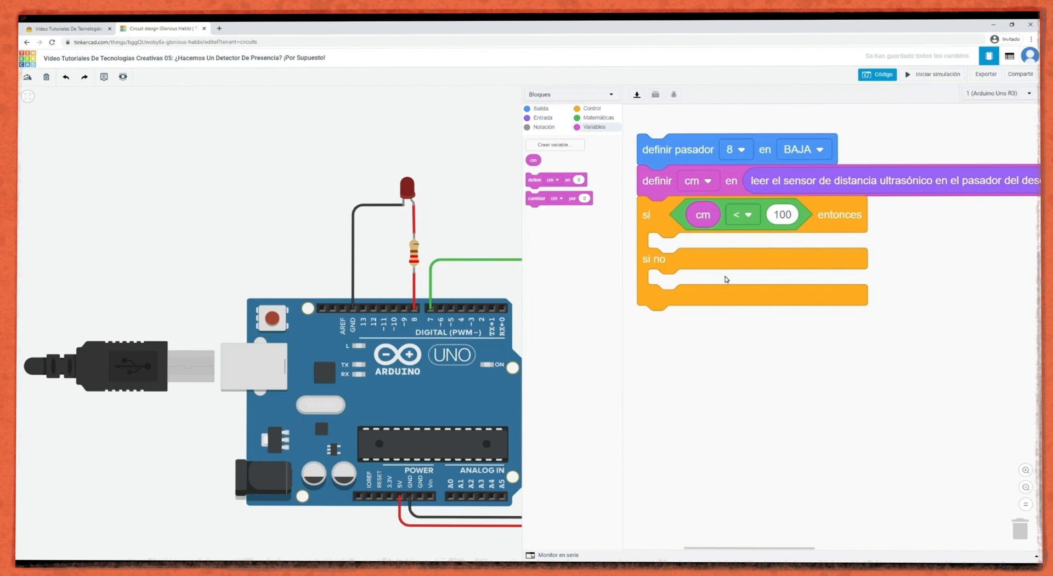
Add a "definir pasador" block to the "entonces" branch that sets pin 8 to ALTA.
left_click(539, 110)
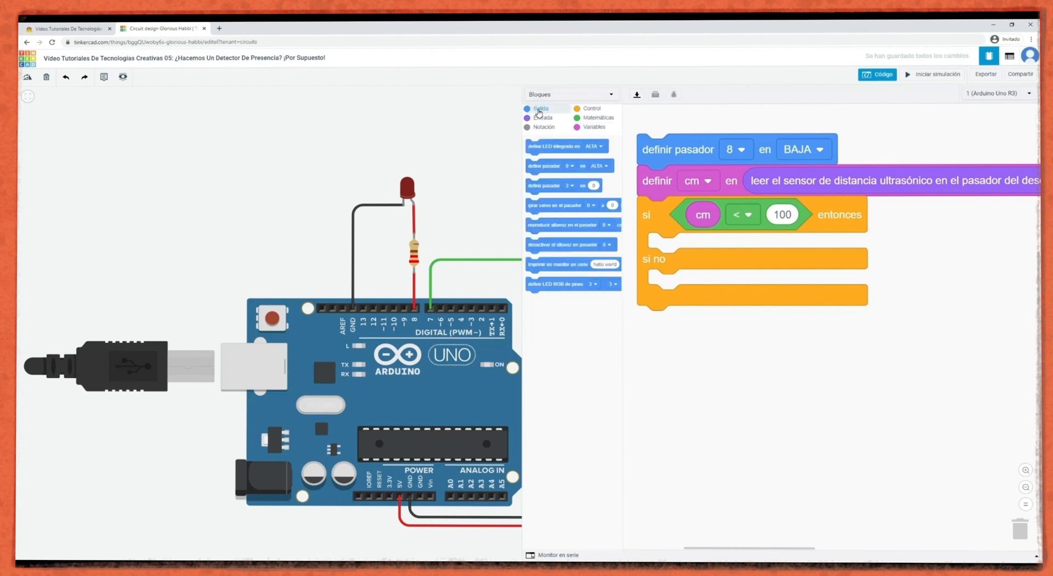
mouse_move(542, 167)
left_mouse_down()
mouse_move(647, 221)
mouse_move(683, 264)
mouse_move(684, 246)
left_mouse_up()
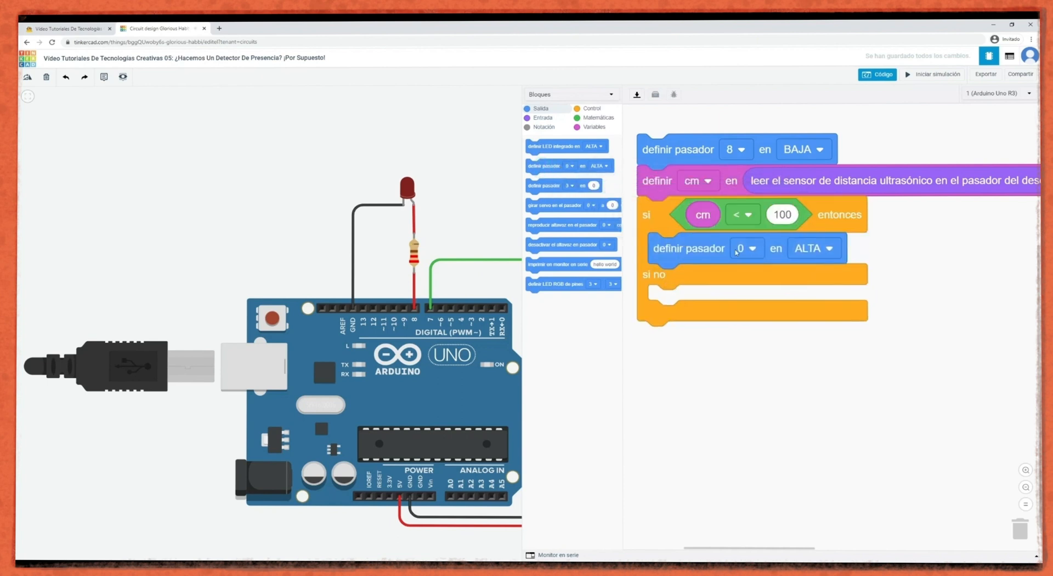
left_click(746, 248)
left_click(735, 344)
Add a "definir pasador" block to the "si no" branch that sets pin 8 to BAJA.
left_click_drag(601, 171, 716, 296)
left_click(802, 301)
left_click(778, 391)
left_click(864, 300)
left_click(854, 333)
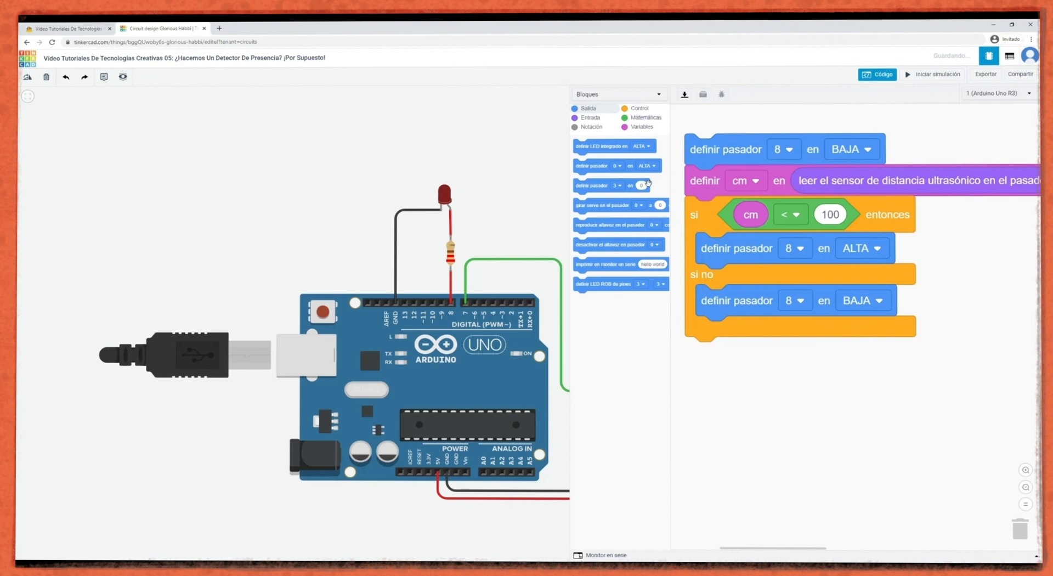
Attach an "esperar" block at the end of the program and set its wait to 0.1 seconds.
left_click(635, 111)
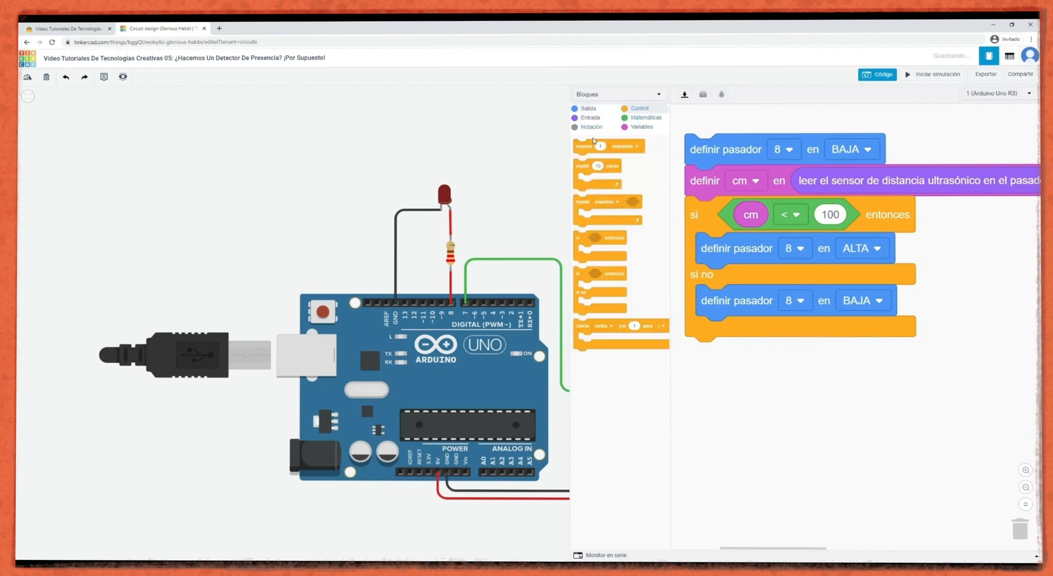
left_click_drag(585, 148, 730, 354)
left_click(742, 353)
type("0.1")
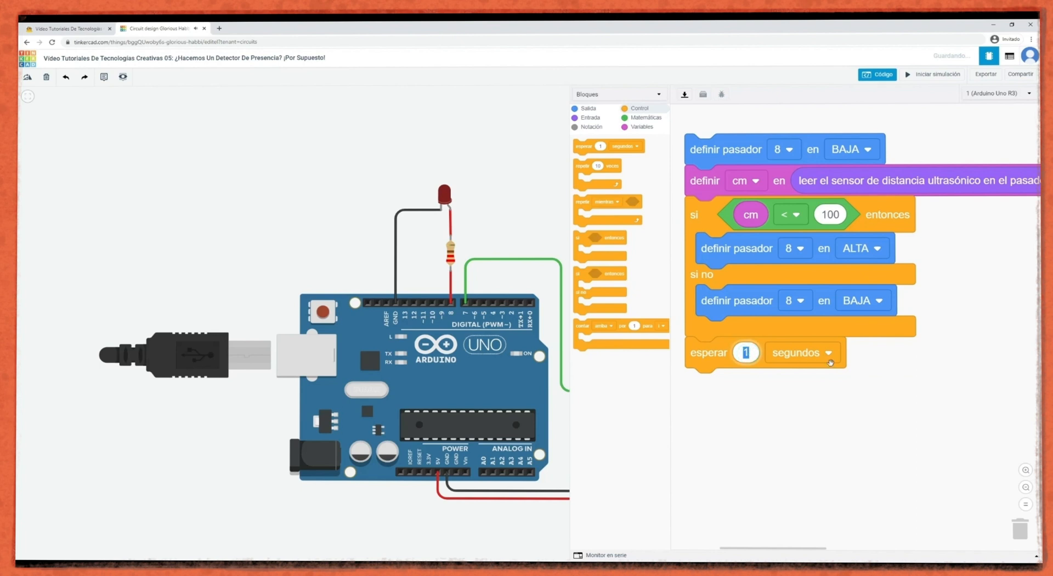
left_click(871, 374)
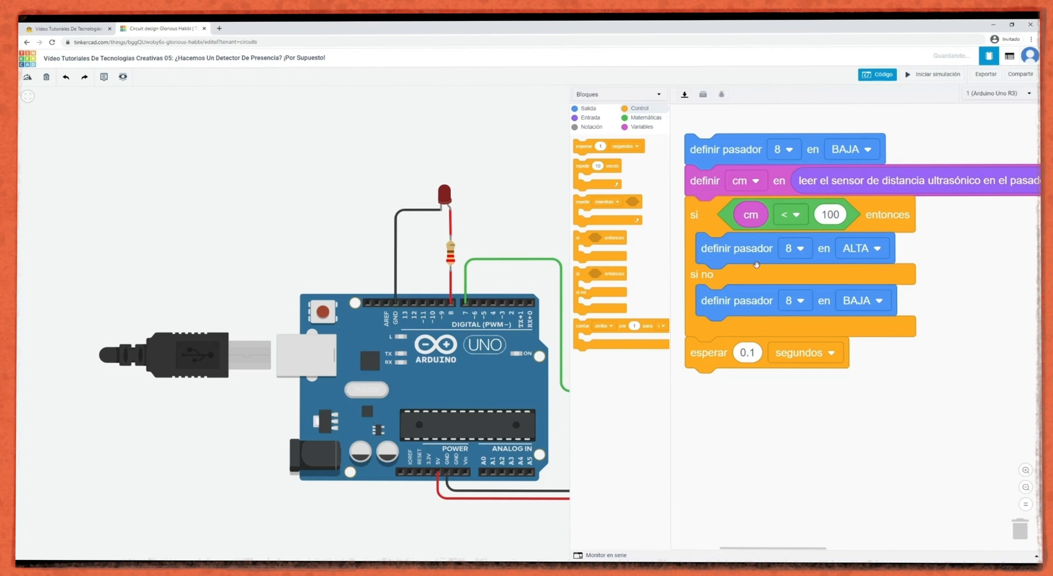
Display the program as Bloques + texto, highlight the generated code to examine it, and return to the Bloques view.
left_click(659, 96)
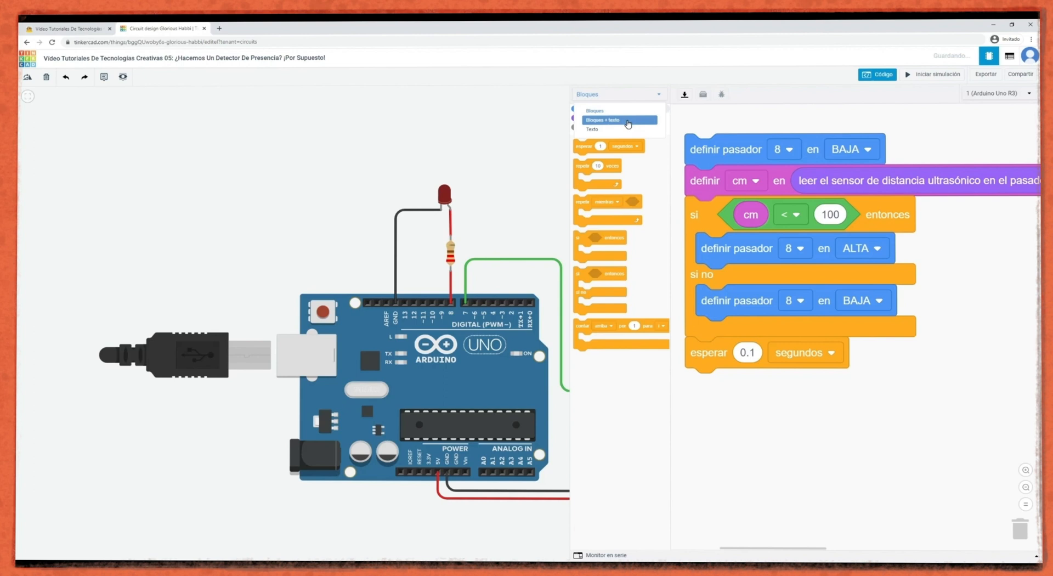
left_click(628, 120)
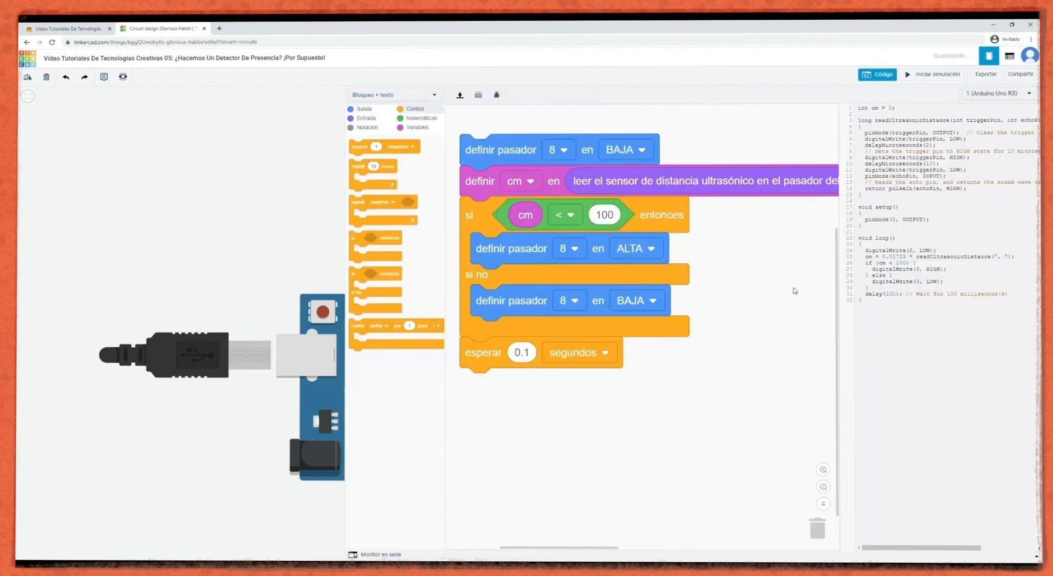
left_click_drag(875, 303, 823, 107)
left_click(883, 320)
left_click(435, 96)
left_click(370, 111)
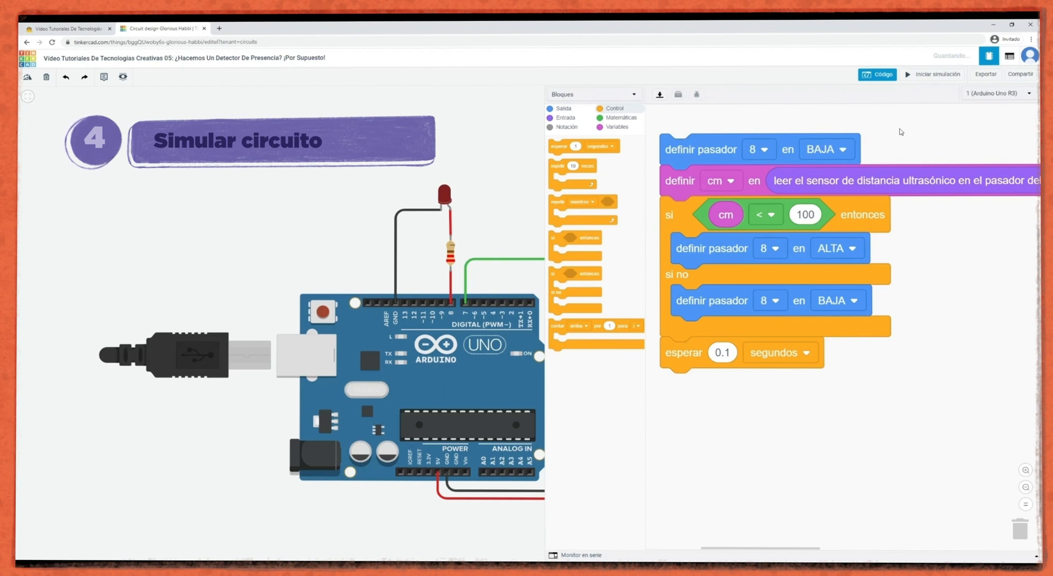
Start the simulation, widen the circuit area, and select the ultrasonic sensor to show its detection zone.
left_click(931, 77)
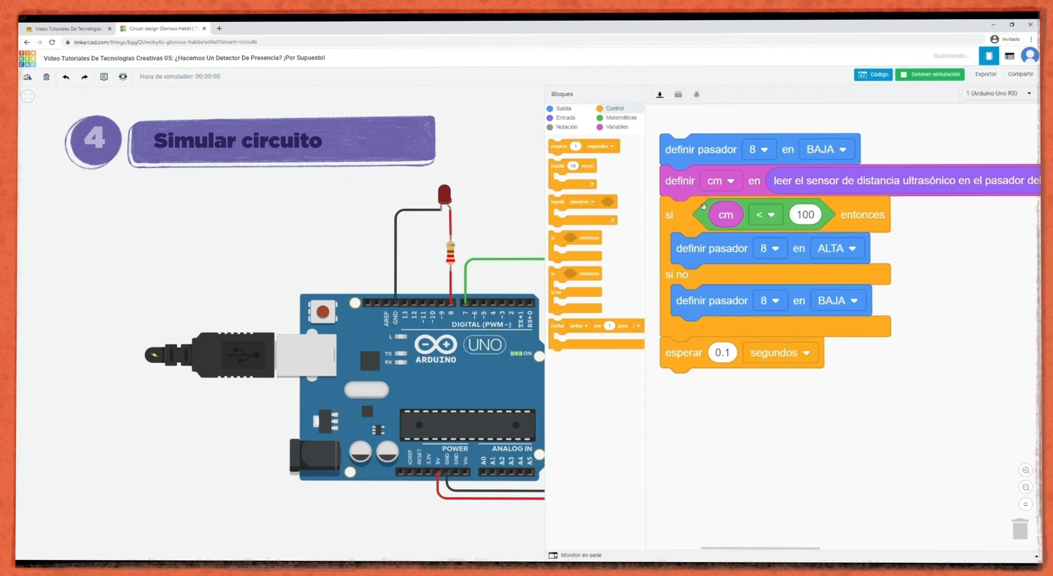
left_click_drag(543, 220, 746, 220)
left_click_drag(256, 265, 34, 211)
left_click(438, 333)
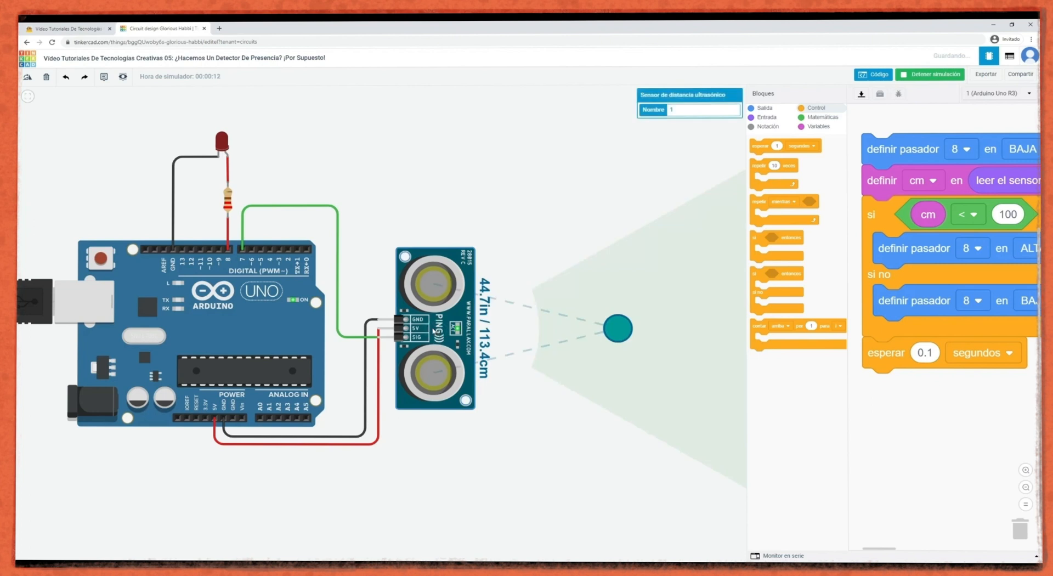
Test the detector by moving the target to about 52.6 cm from the sensor, and stop the simulation.
scroll(435, 331, "down", 1)
scroll(434, 331, "down", 1)
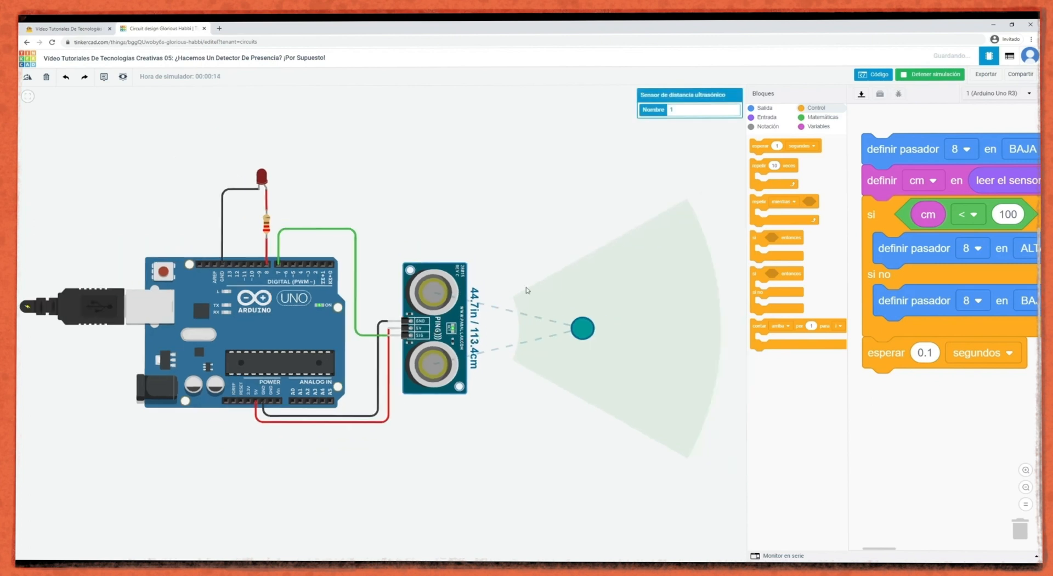
left_click_drag(582, 332, 543, 331)
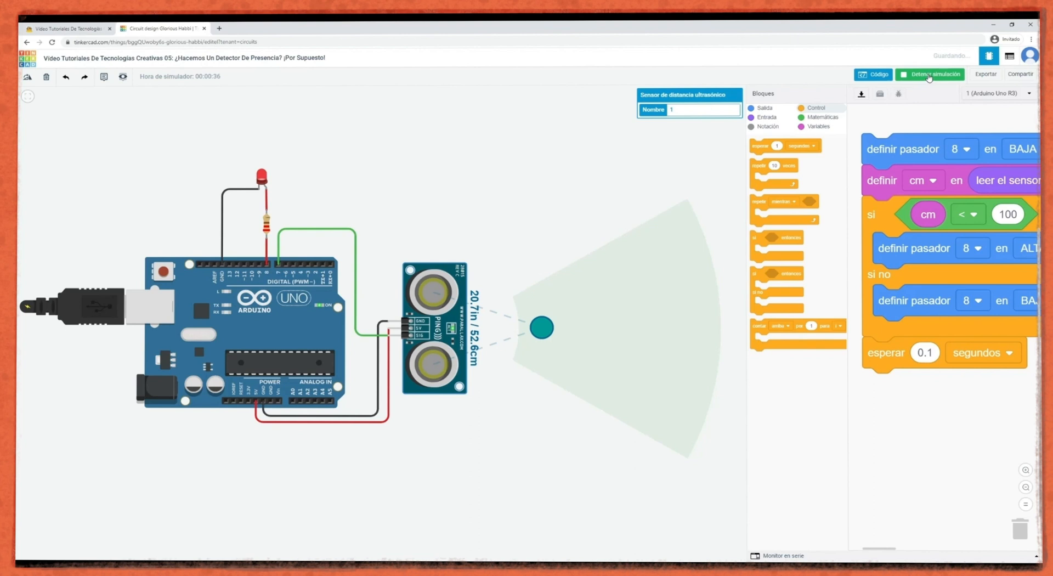
left_click(929, 76)
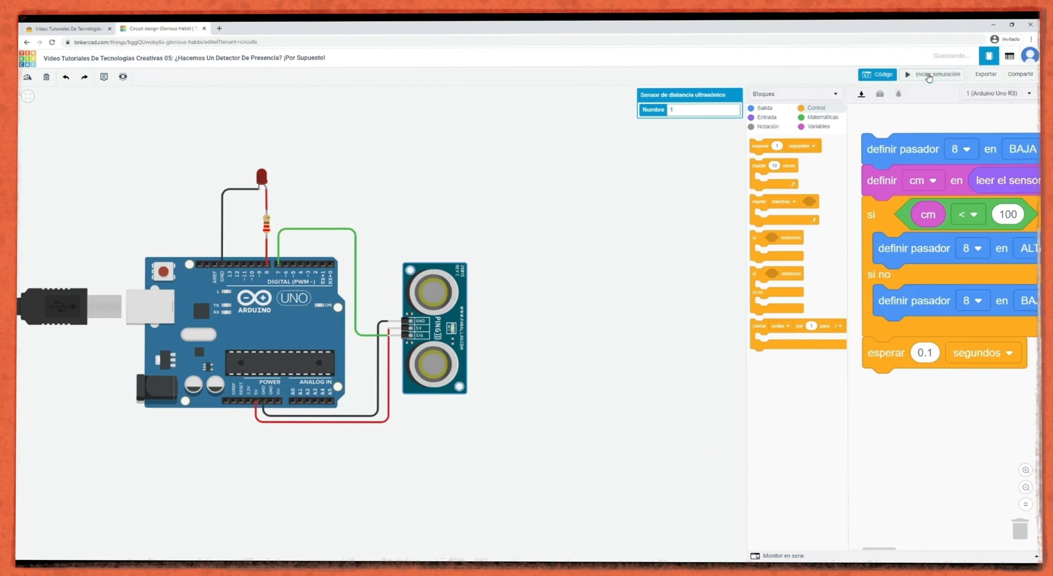